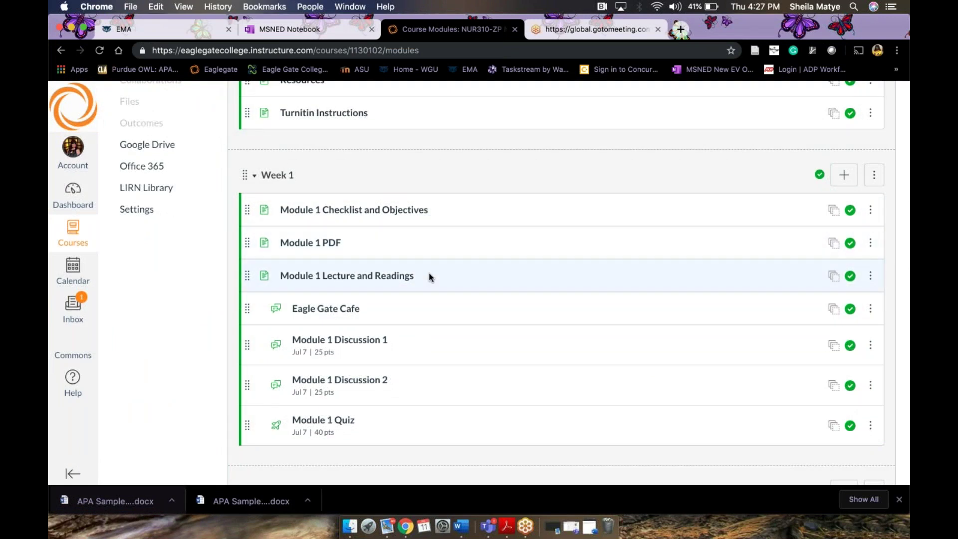
# Look through the course's weekly modules from Week 1 to Week 8, including their discussions, quizzes and assignments.
pyautogui.scroll(-2, 428, 276)
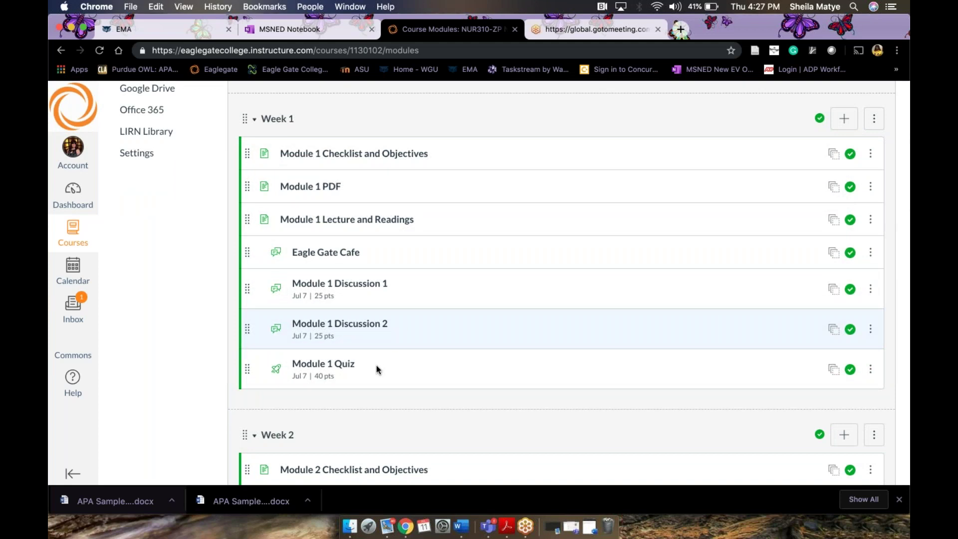
pyautogui.scroll(-4, 502, 323)
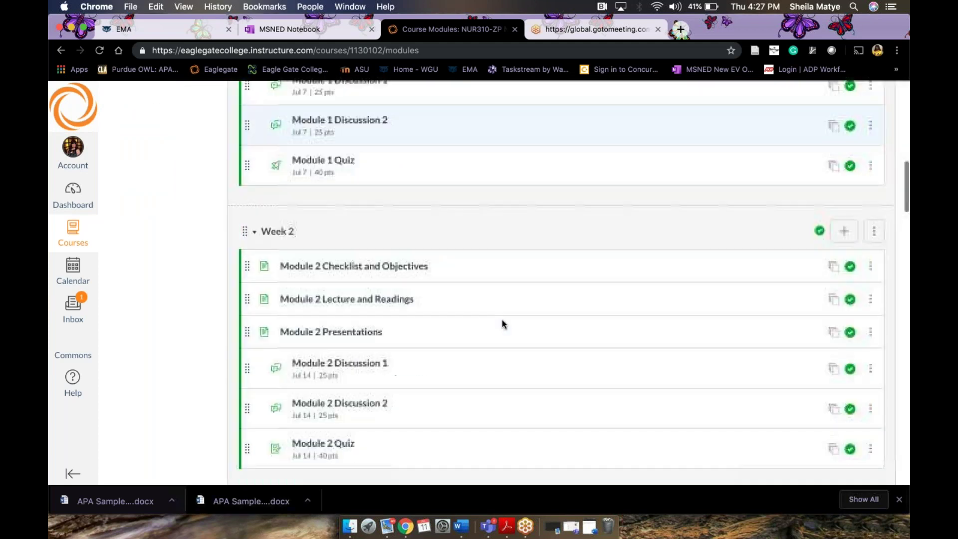
pyautogui.scroll(-6, 503, 322)
pyautogui.scroll(-11, 501, 320)
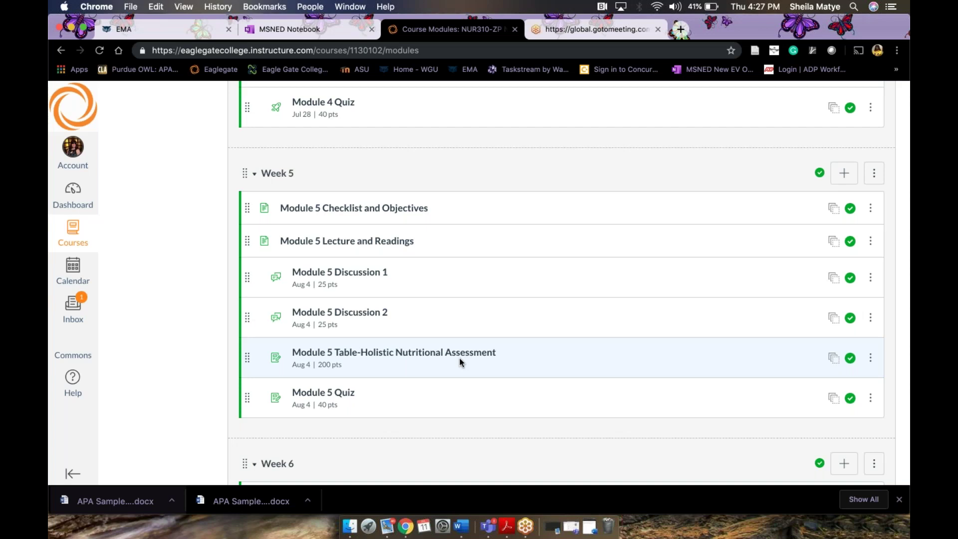
pyautogui.scroll(-8, 459, 357)
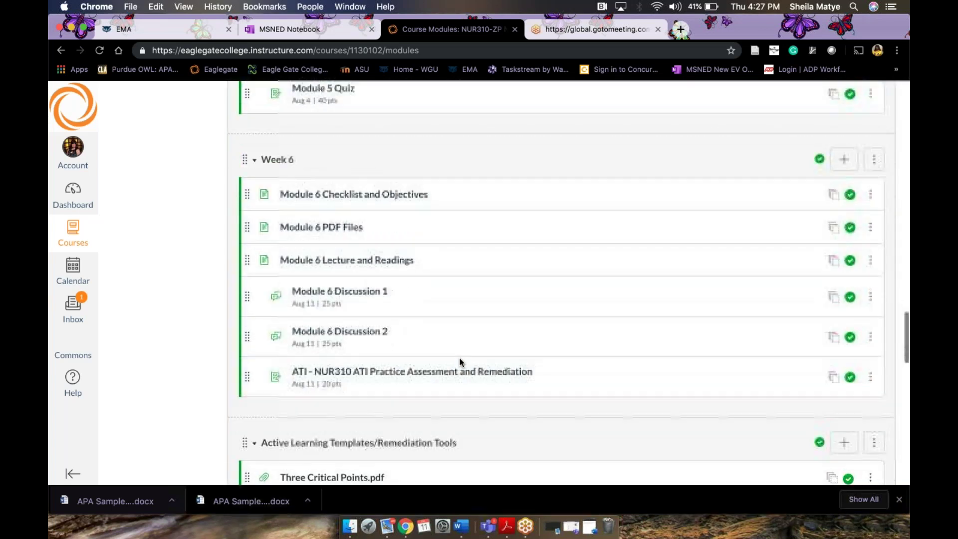
pyautogui.scroll(-8, 460, 358)
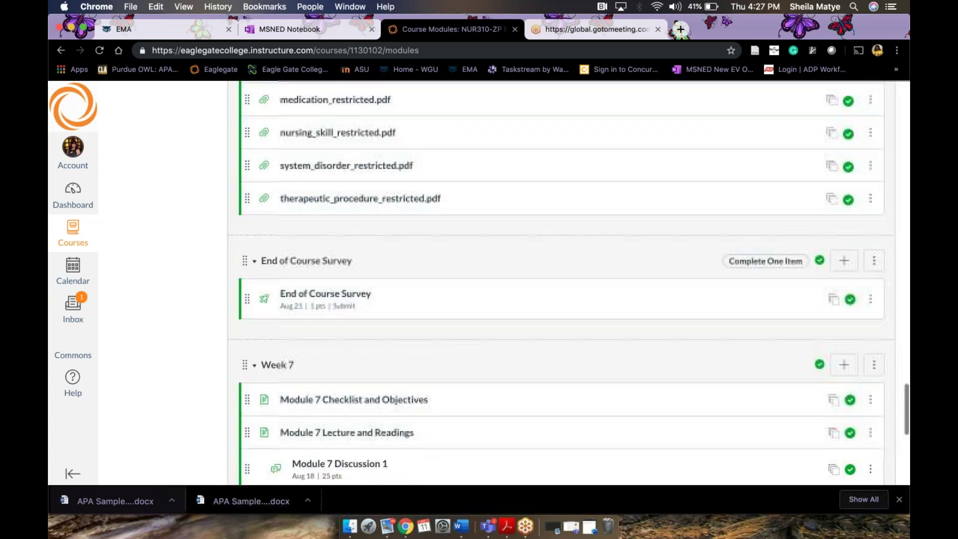
pyautogui.scroll(-6, 459, 358)
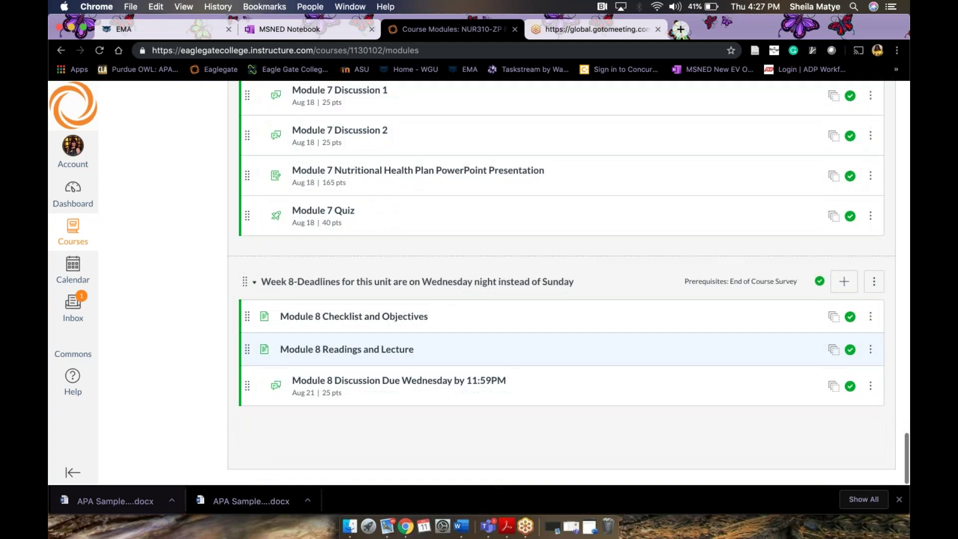
pyautogui.scroll(6, 560, 328)
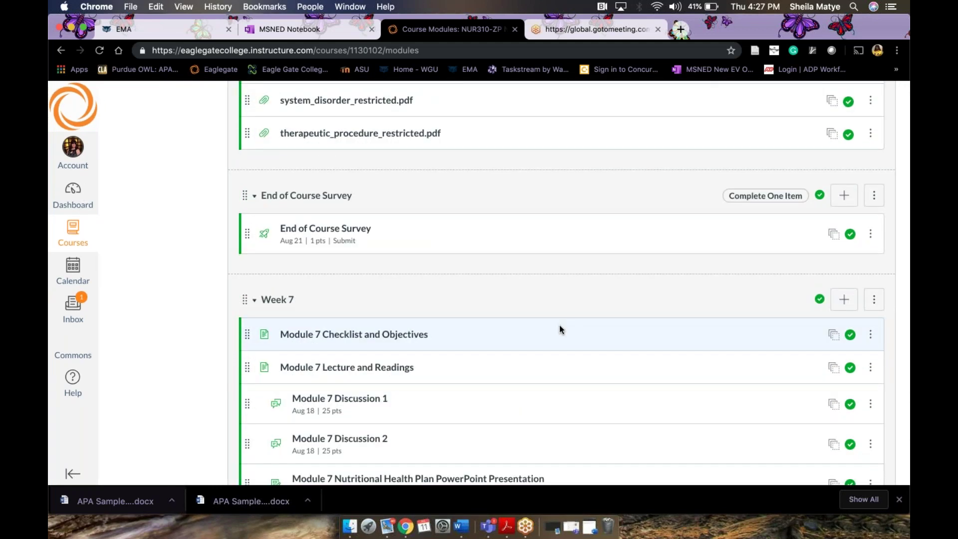
pyautogui.scroll(20, 559, 325)
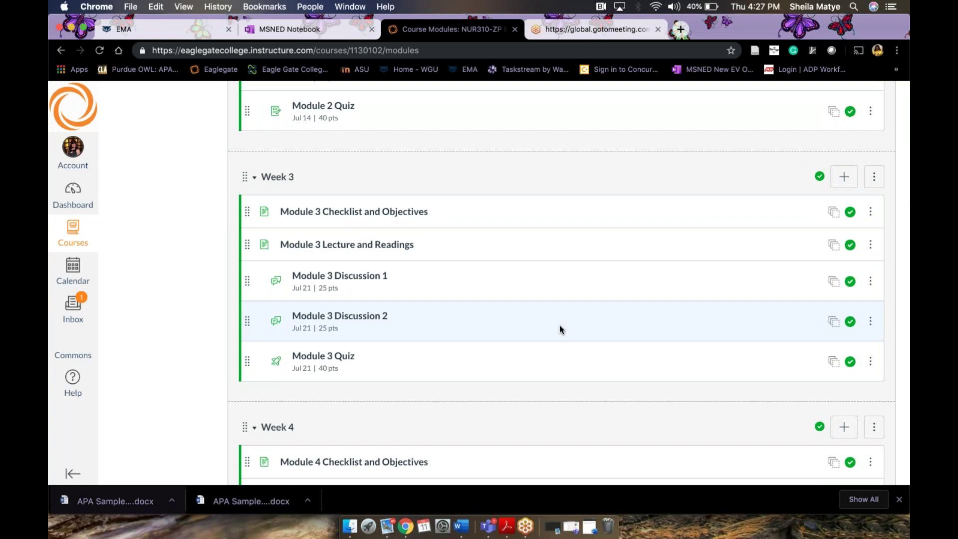
pyautogui.scroll(10, 559, 324)
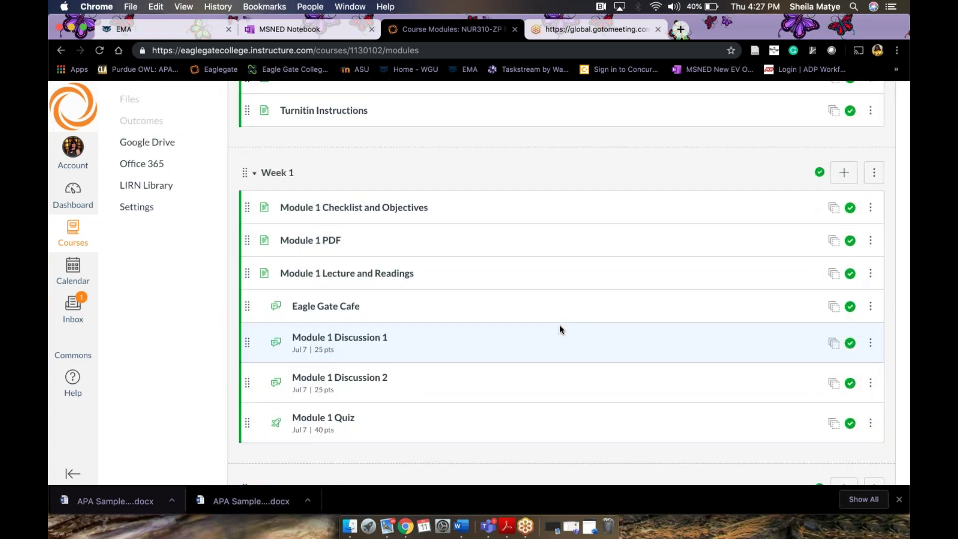
# Open the Module 1 Lecture and Readings page from Week 1 and read through its reading assignment, lecture and references.
pyautogui.click(396, 274)
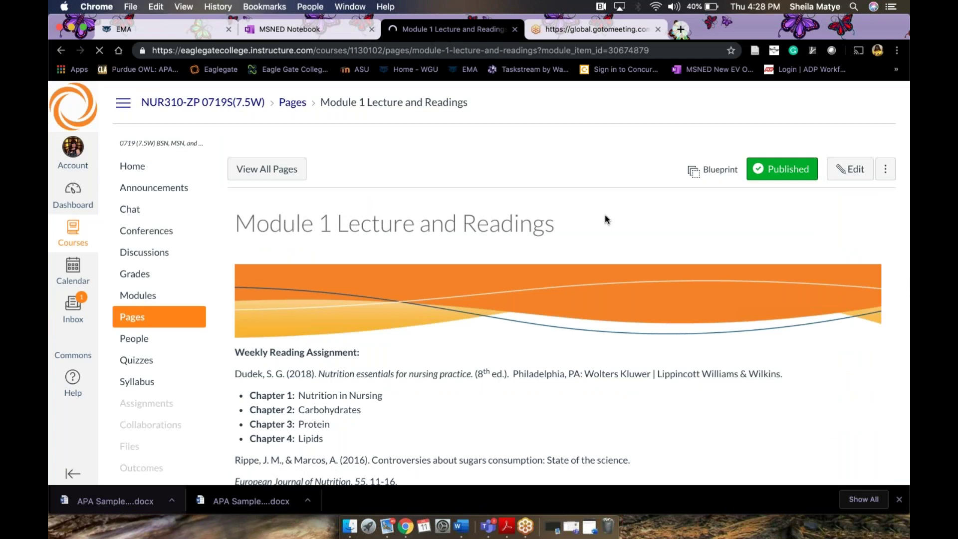
pyautogui.scroll(-5, 605, 219)
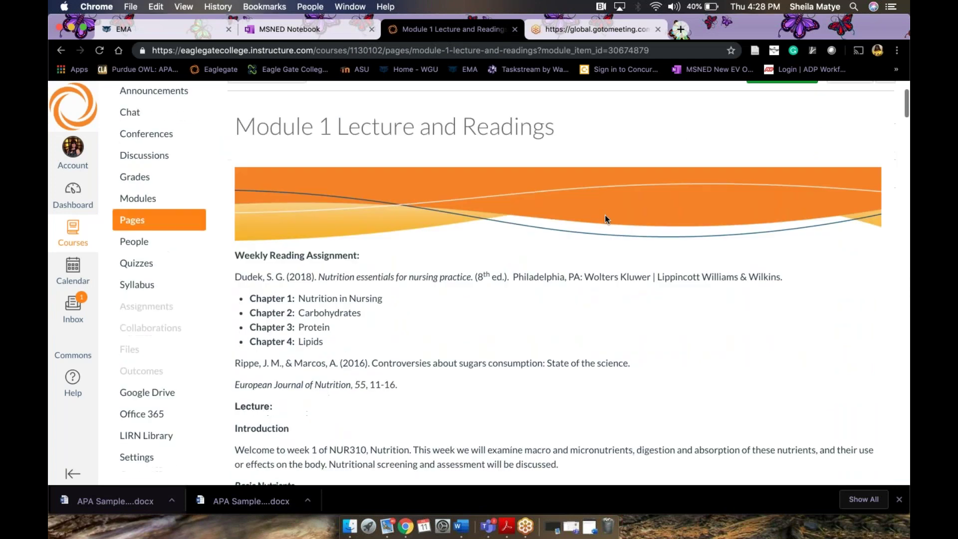
pyautogui.scroll(-4, 605, 218)
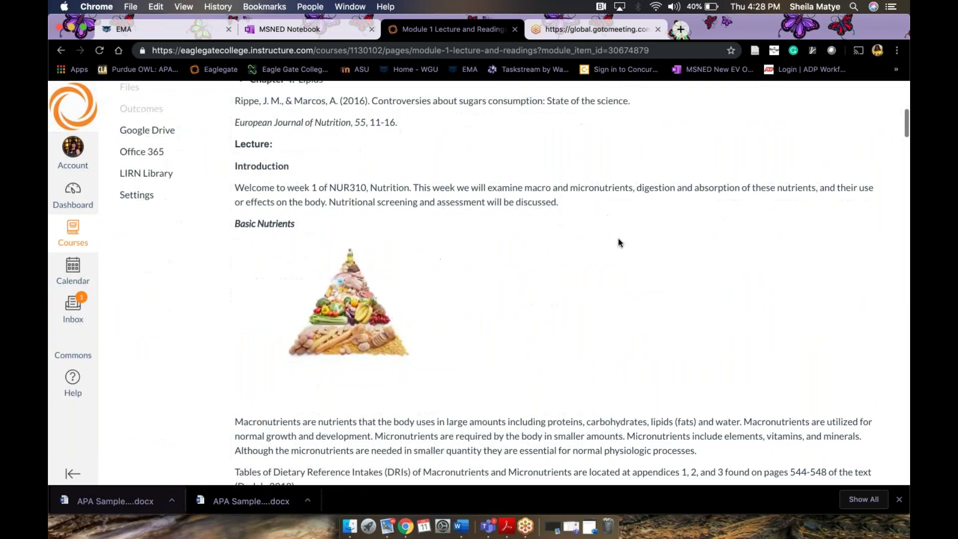
pyautogui.scroll(-7, 618, 243)
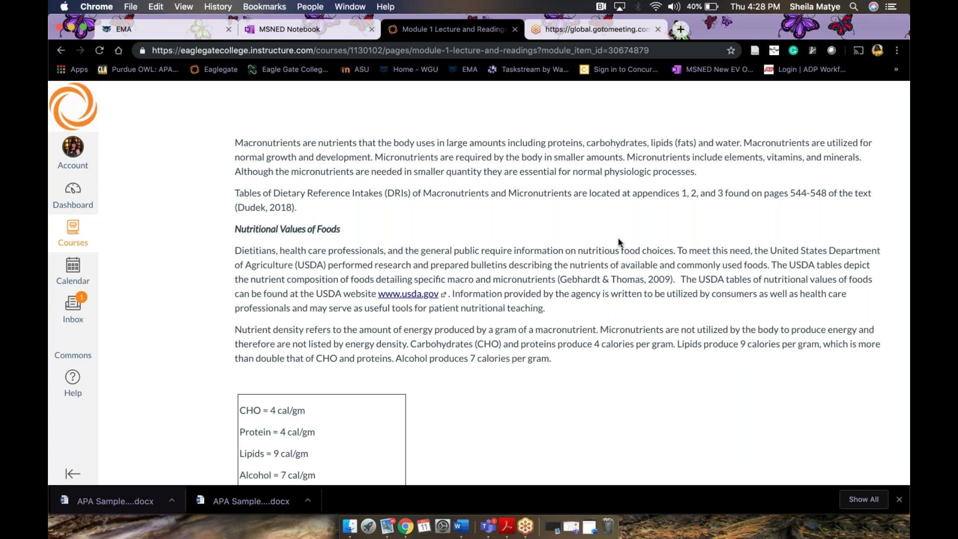
pyautogui.scroll(-4, 618, 242)
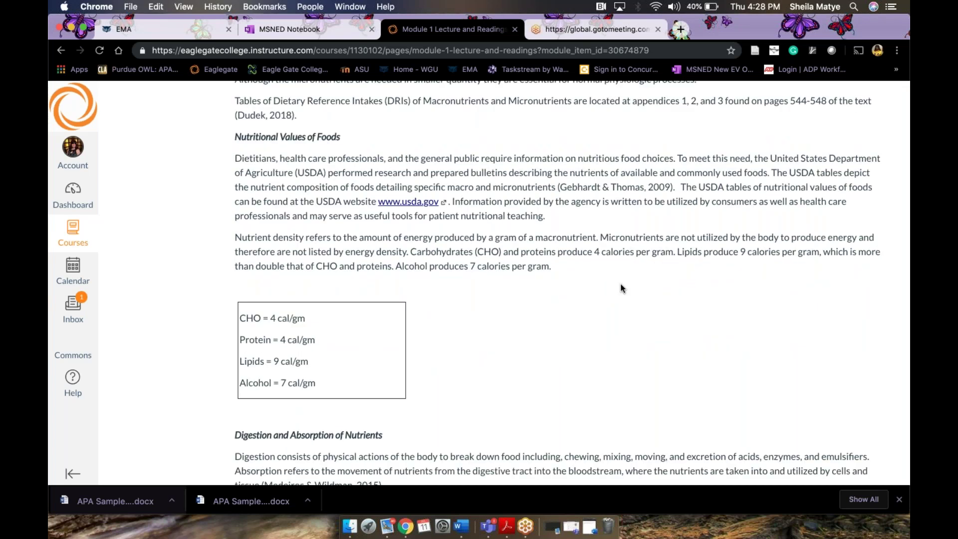
pyautogui.scroll(-15, 621, 288)
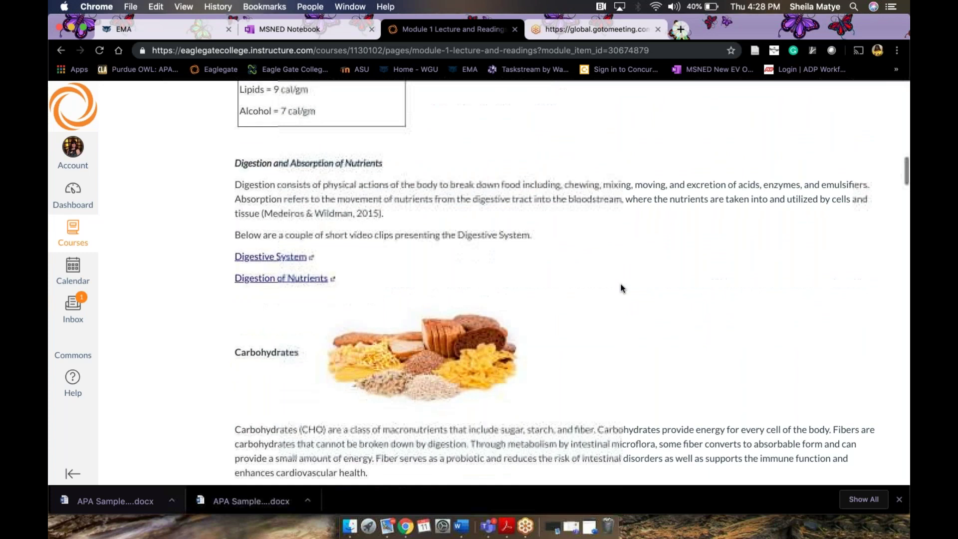
pyautogui.scroll(-20, 621, 288)
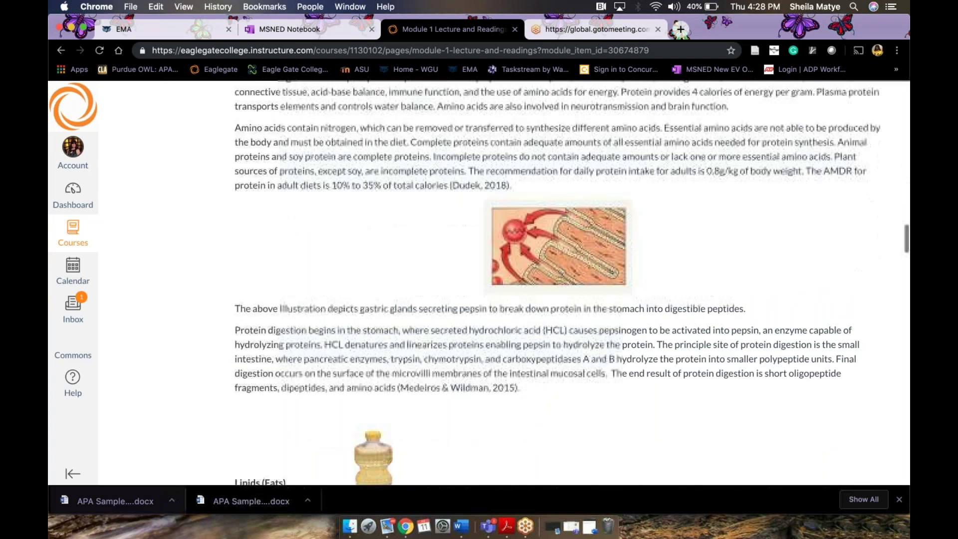
pyautogui.scroll(-20, 621, 288)
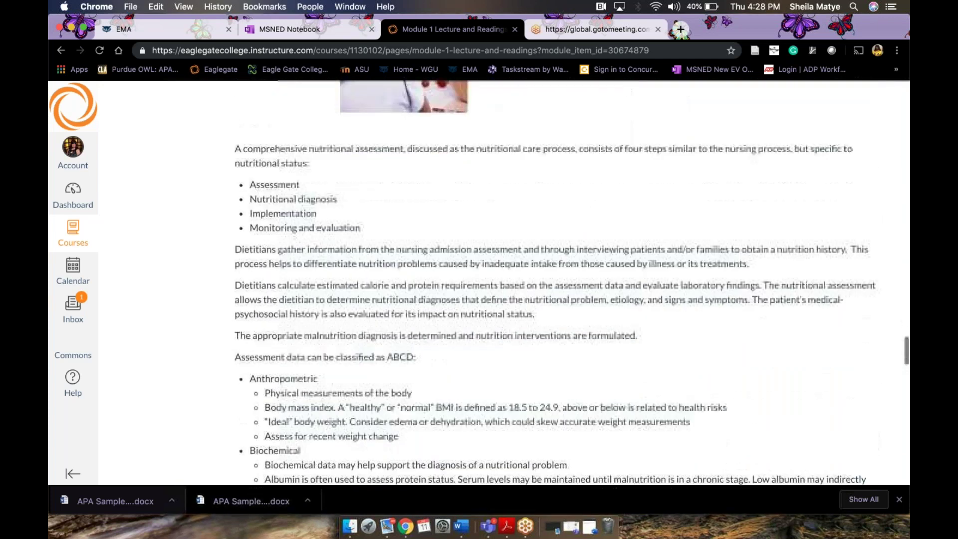
pyautogui.scroll(-15, 621, 288)
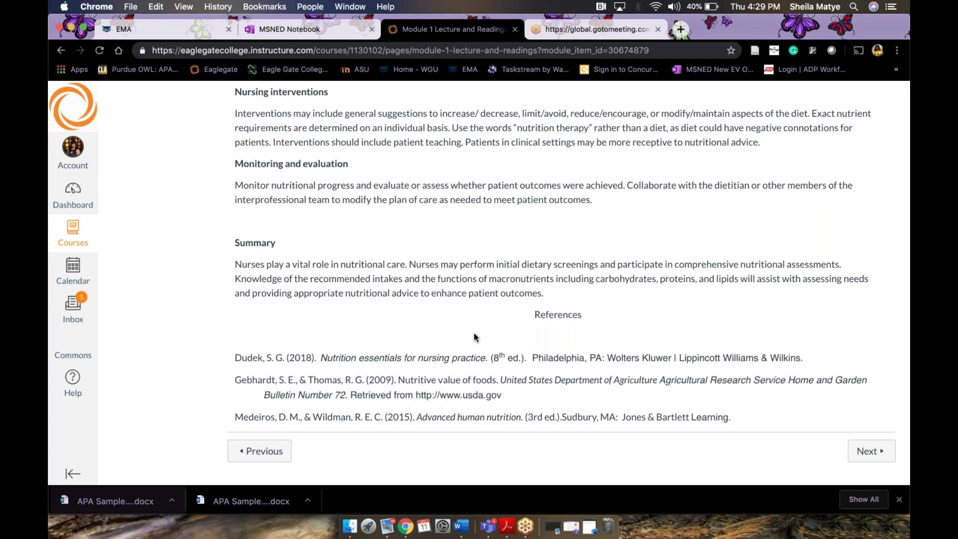
pyautogui.scroll(20, 475, 337)
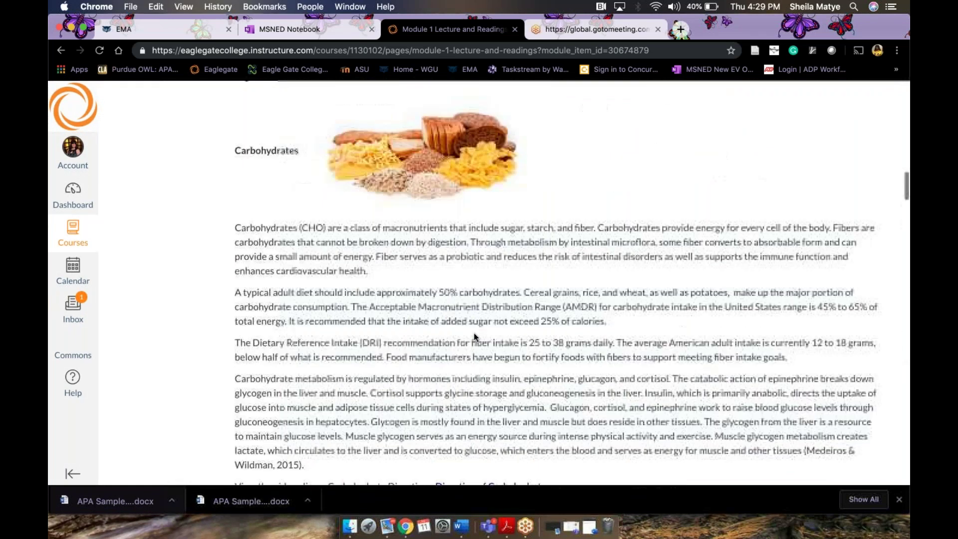
pyautogui.scroll(-3, 476, 337)
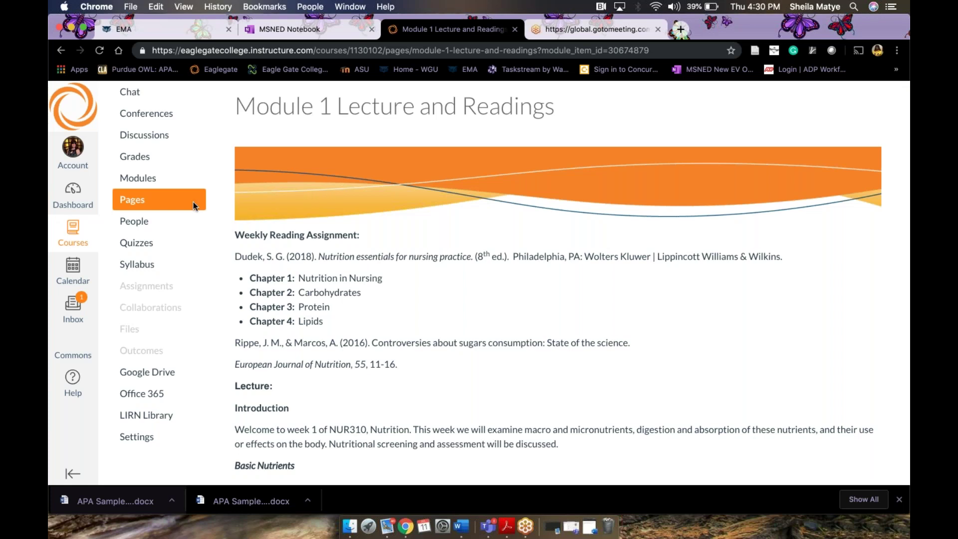
# Open the course's Pages area and look over the college catalog and nursing student handbook on the Resources page.
pyautogui.click(140, 203)
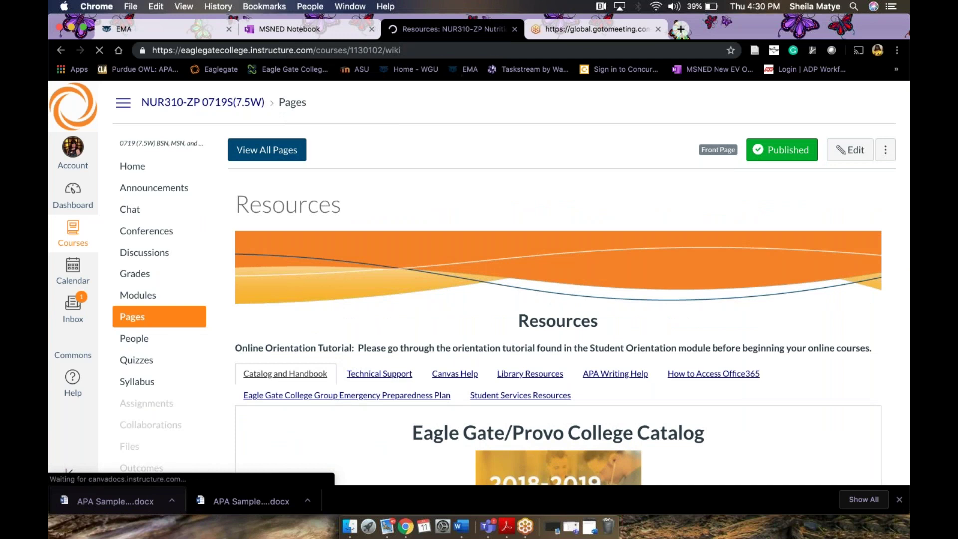
pyautogui.scroll(-5, 558, 300)
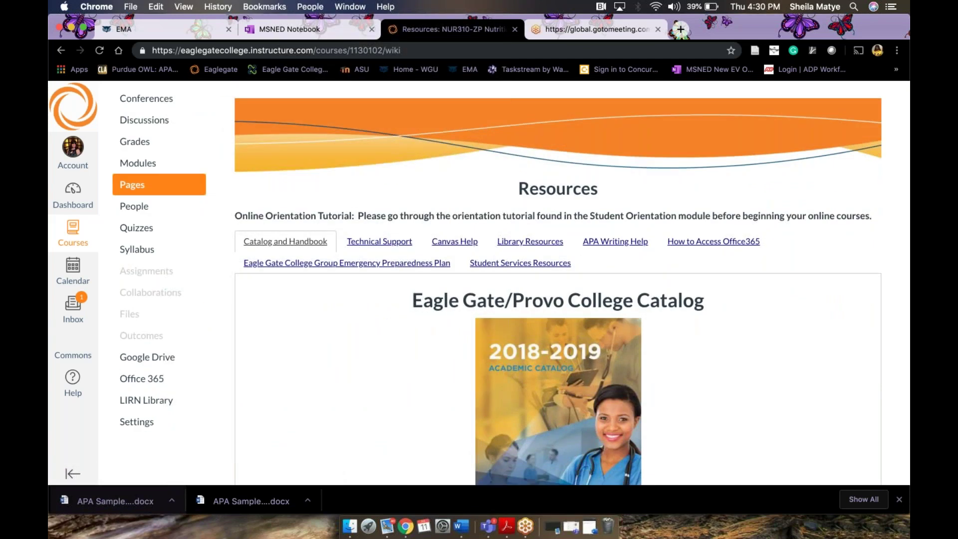
pyautogui.scroll(-10, 558, 299)
pyautogui.scroll(-2, 558, 300)
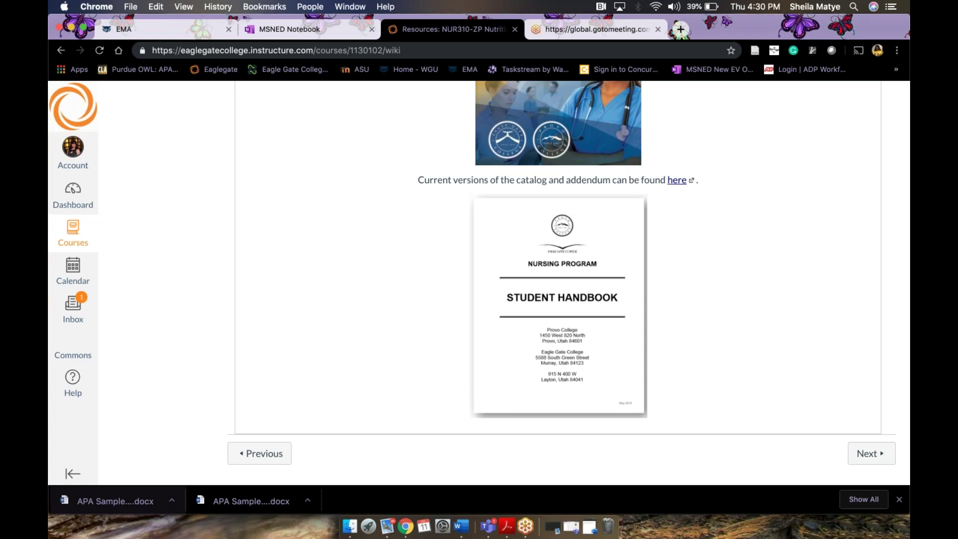
pyautogui.scroll(5, 557, 280)
pyautogui.scroll(2, 557, 279)
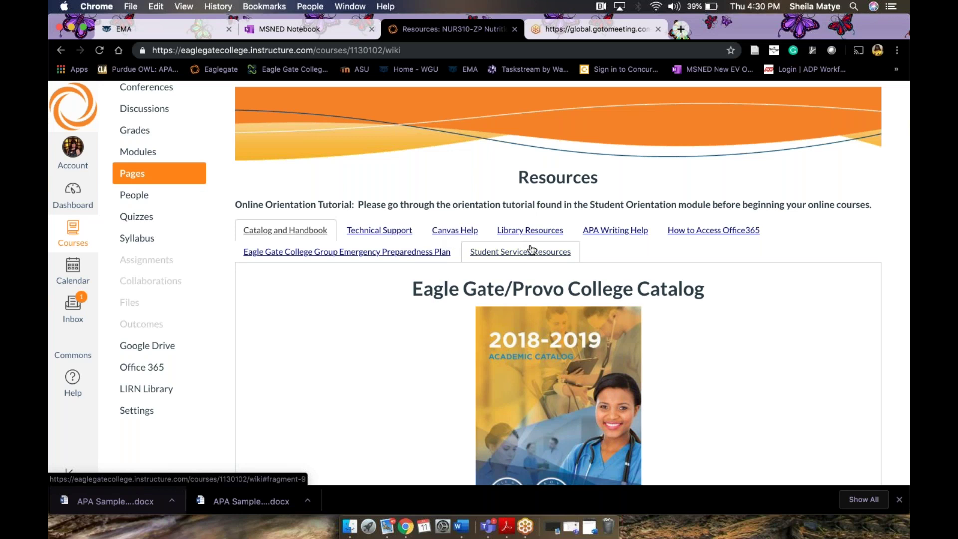
# Show the Library Resources section and review the approved scholarly resources and the websites that are not accepted.
pyautogui.click(550, 231)
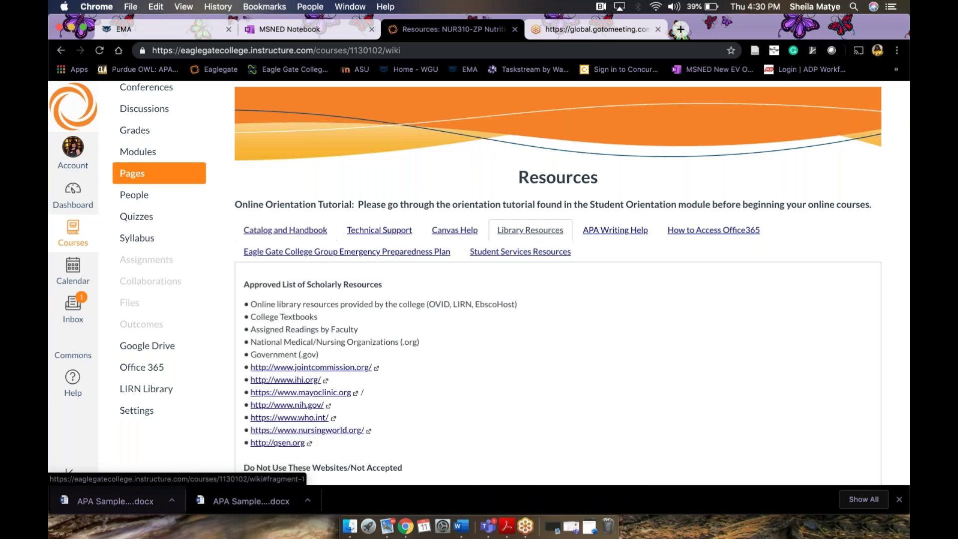
pyautogui.scroll(-3, 649, 285)
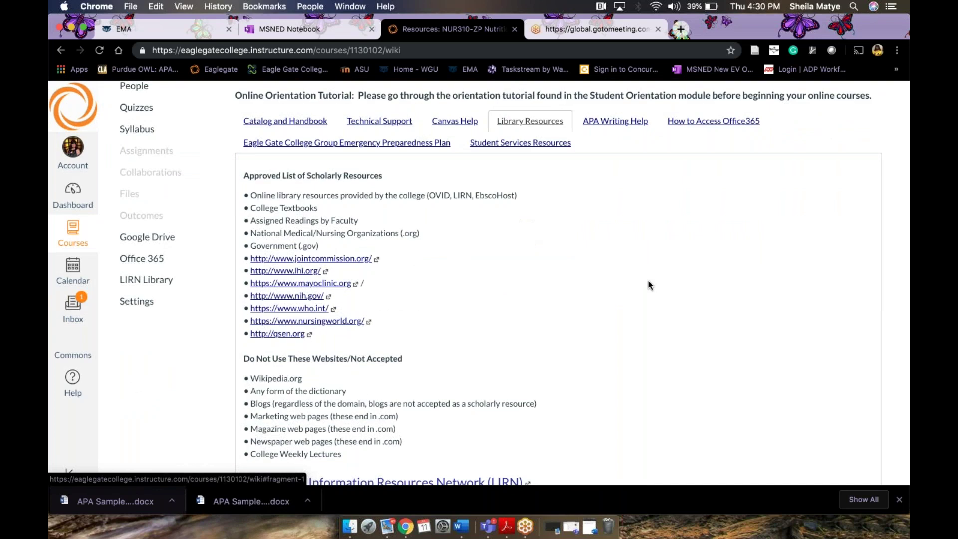
pyautogui.scroll(-2, 650, 285)
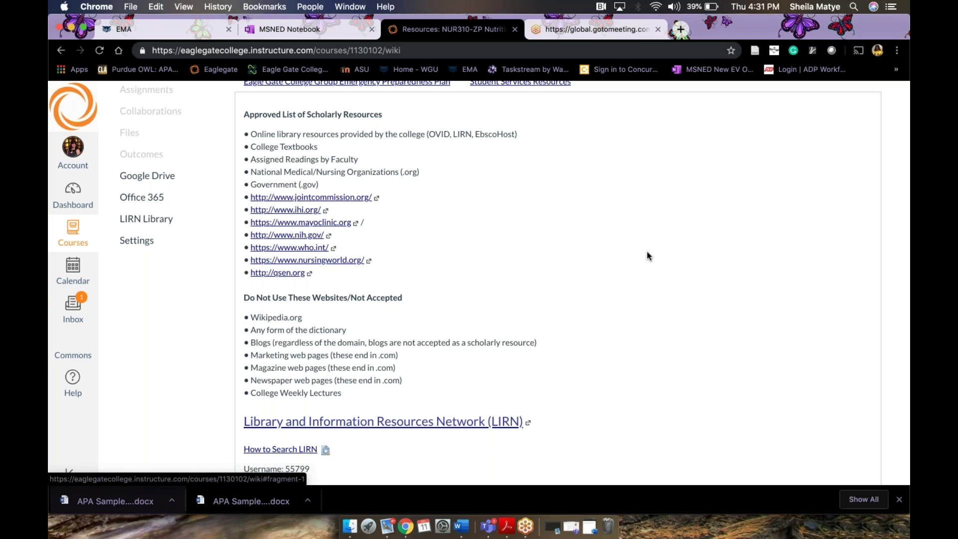
pyautogui.scroll(1, 647, 253)
pyautogui.scroll(-1, 647, 253)
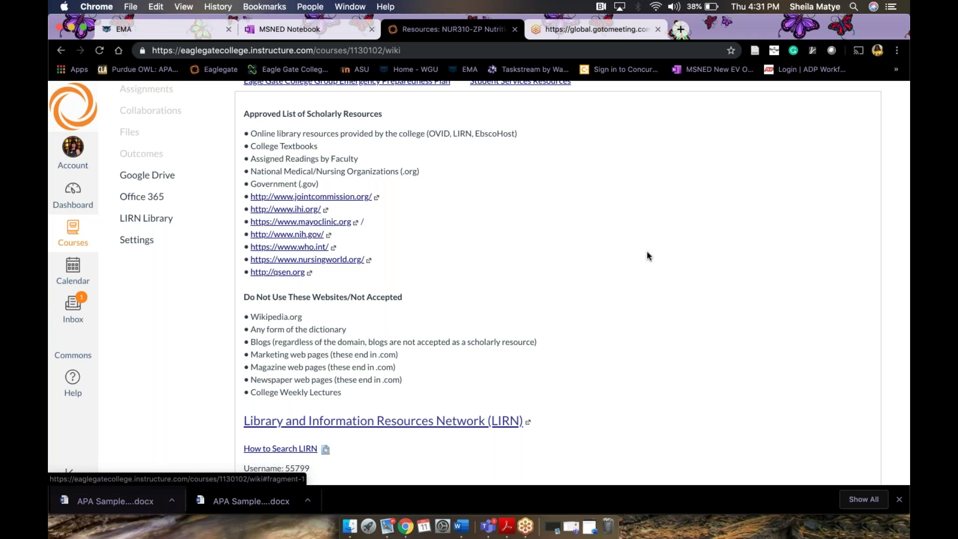
# Examine the Library and Information Resources Network (LIRN) part with its search guide, login details and orientation video.
pyautogui.scroll(-3, 646, 256)
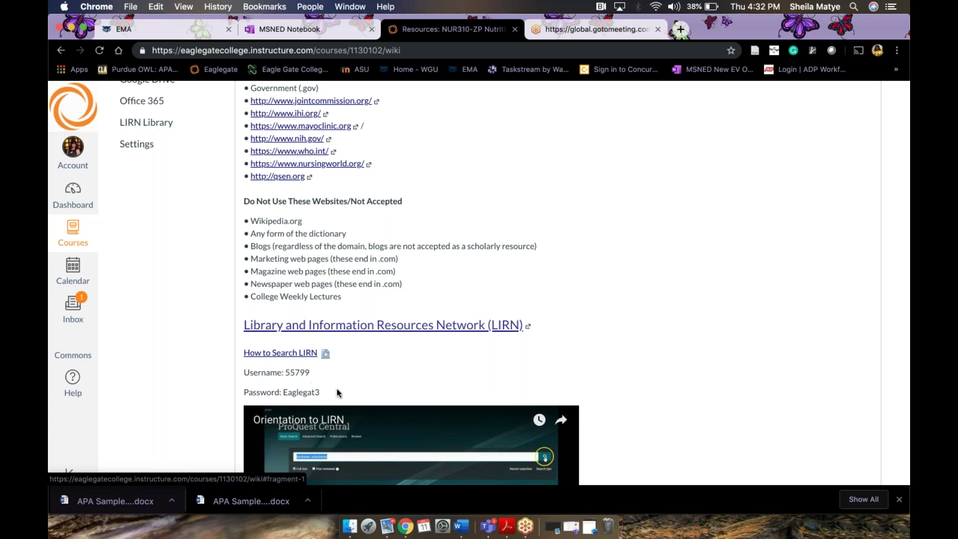
pyautogui.scroll(-2, 684, 382)
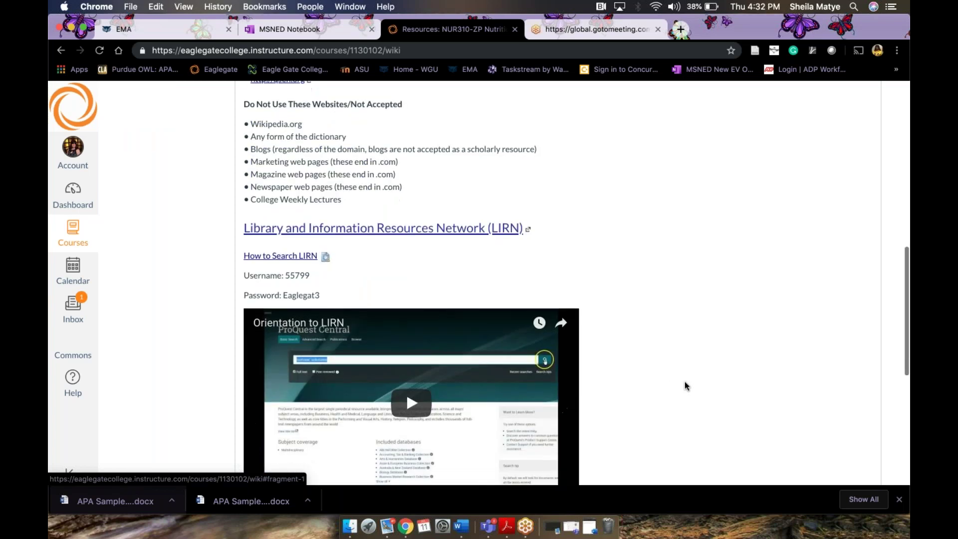
pyautogui.scroll(-3, 685, 383)
pyautogui.scroll(-1, 684, 384)
pyautogui.scroll(3, 684, 384)
pyautogui.scroll(-4, 684, 384)
pyautogui.scroll(4, 684, 385)
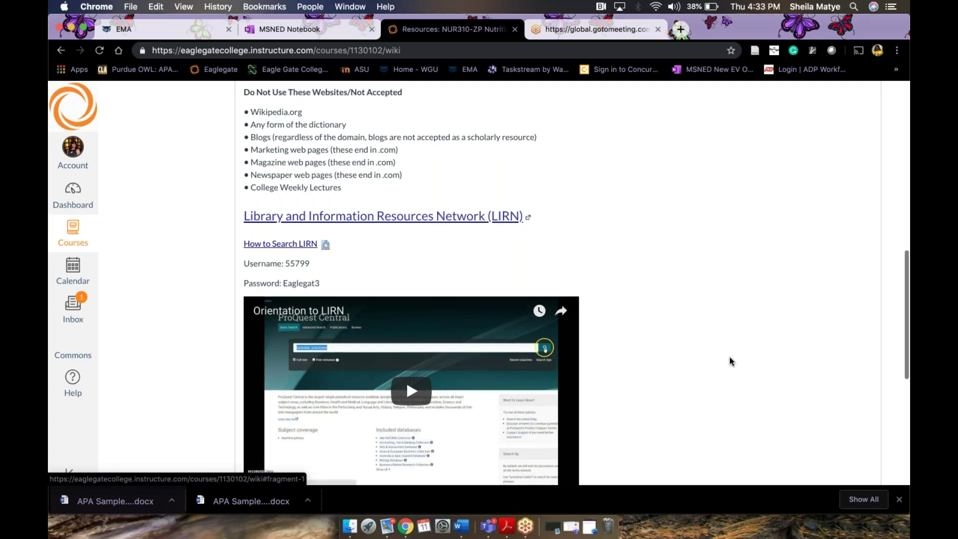
# Look over the full Library Resources section once more and return to the beginning of the Resources page.
pyautogui.scroll(10, 729, 357)
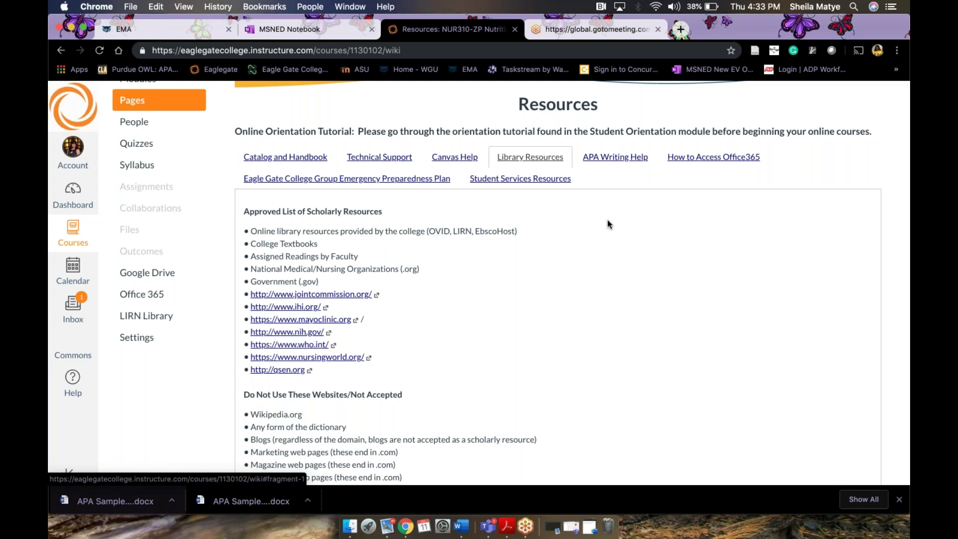
pyautogui.scroll(5, 606, 220)
pyautogui.scroll(-3, 607, 220)
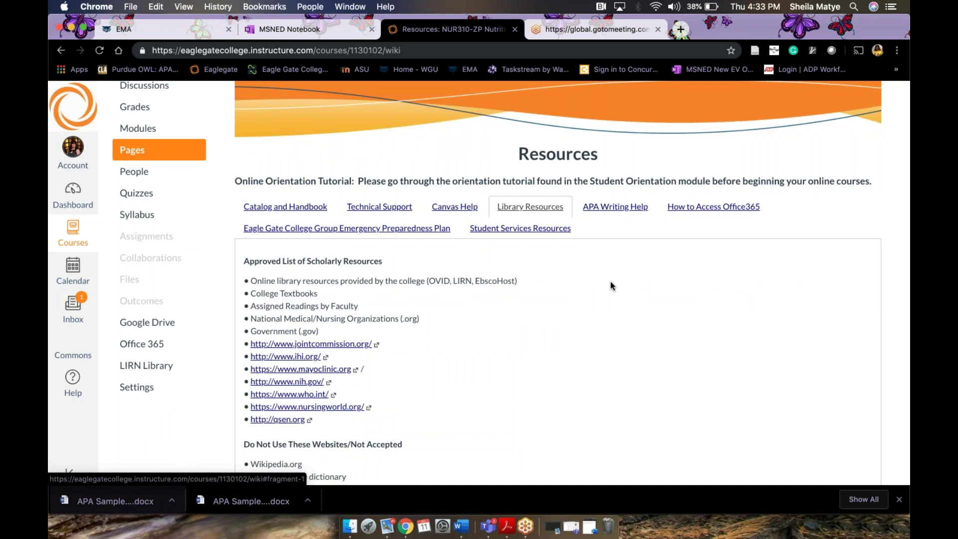
pyautogui.scroll(-6, 611, 286)
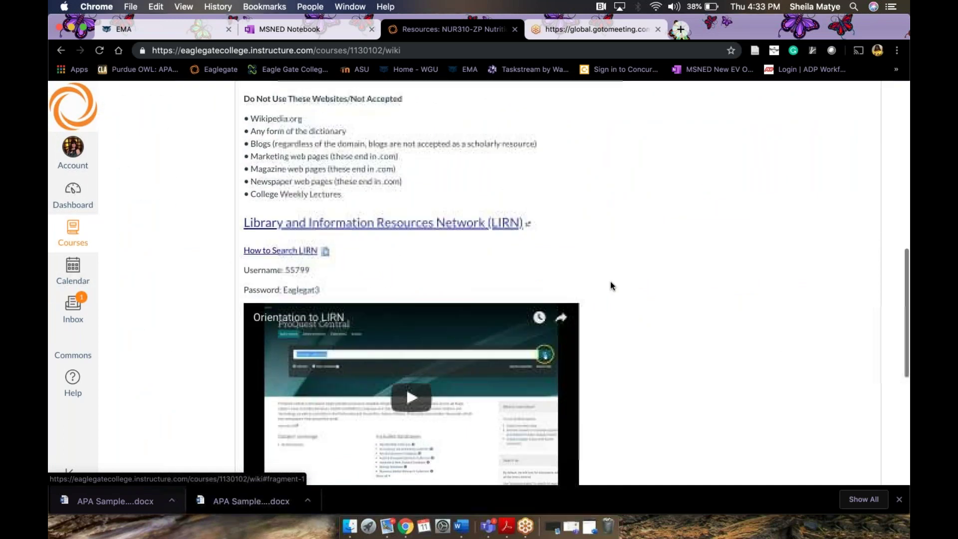
pyautogui.scroll(-5, 611, 284)
pyautogui.scroll(15, 611, 284)
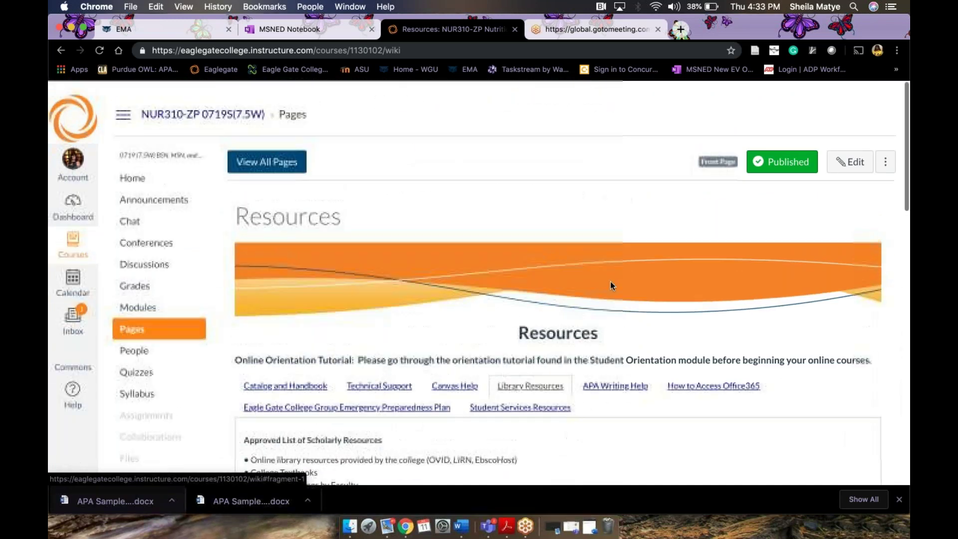
pyautogui.scroll(-3, 611, 283)
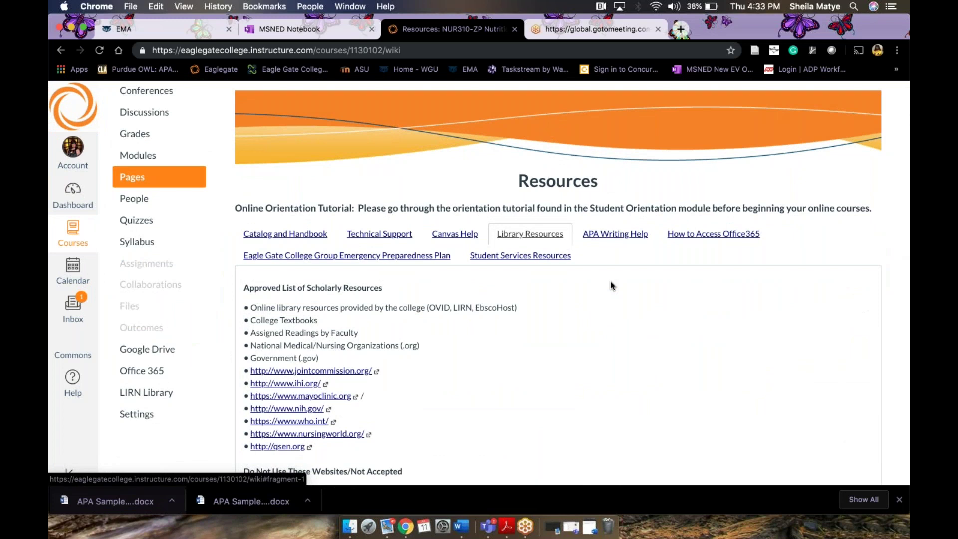
pyautogui.scroll(4, 612, 285)
pyautogui.scroll(-3, 612, 285)
pyautogui.scroll(-1, 609, 280)
pyautogui.scroll(4, 610, 281)
pyautogui.scroll(-1, 609, 280)
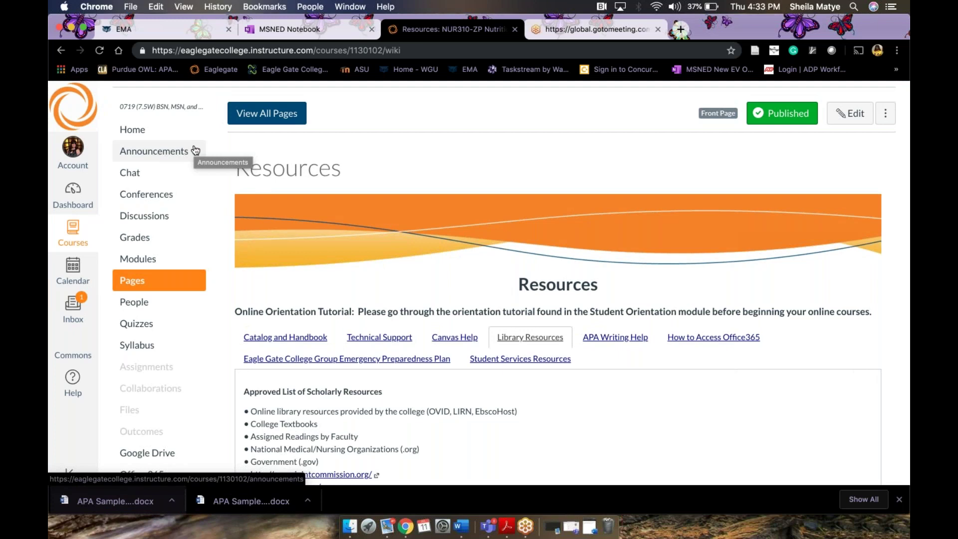
# Open the Module 5 Table-Holistic Nutritional Assessment assignment from Week 5 of the course modules and look over its attachments and details.
pyautogui.click(145, 259)
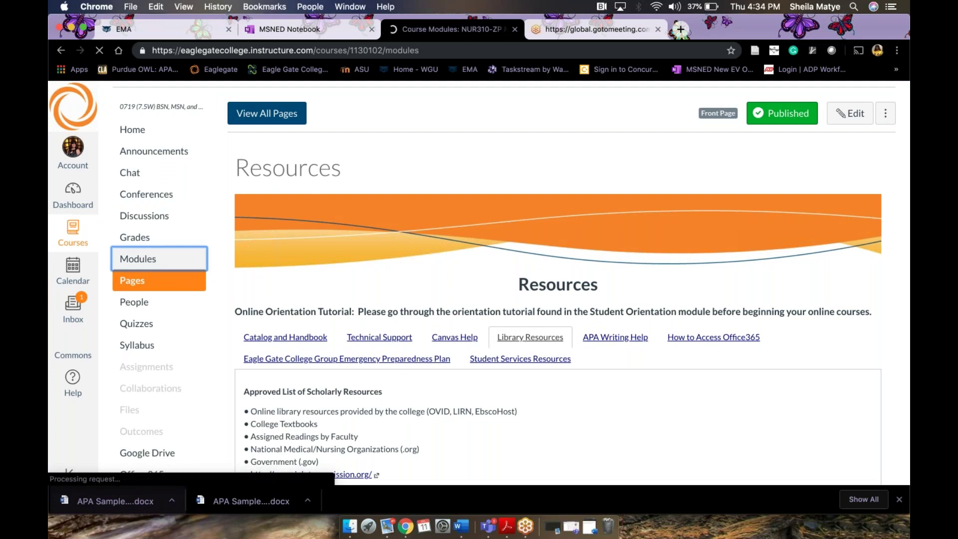
pyautogui.scroll(-15, 556, 299)
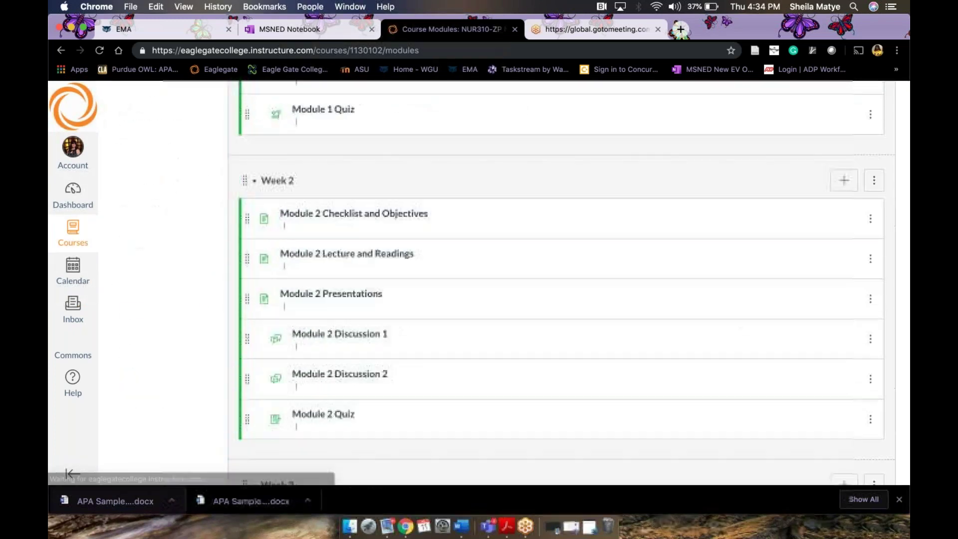
pyautogui.scroll(-20, 556, 299)
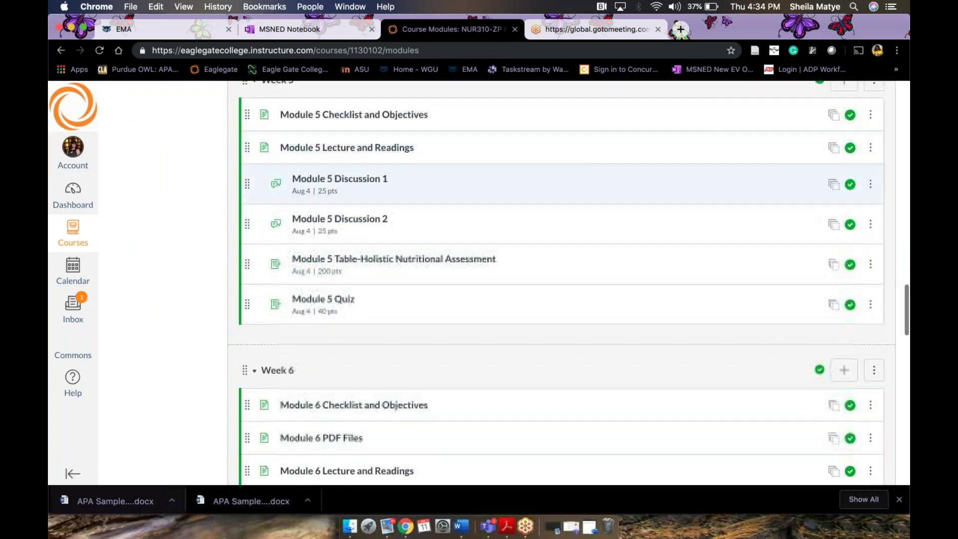
pyautogui.scroll(2, 399, 184)
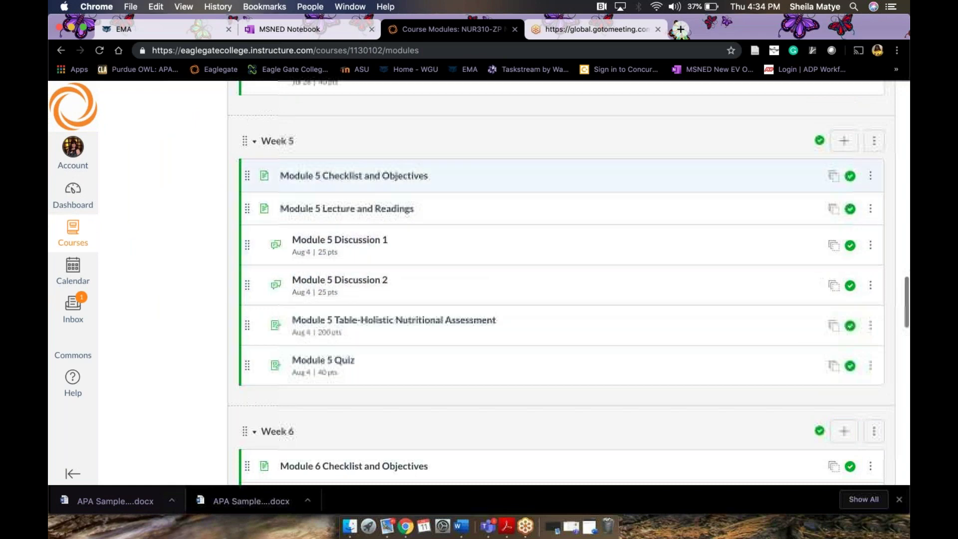
pyautogui.click(385, 320)
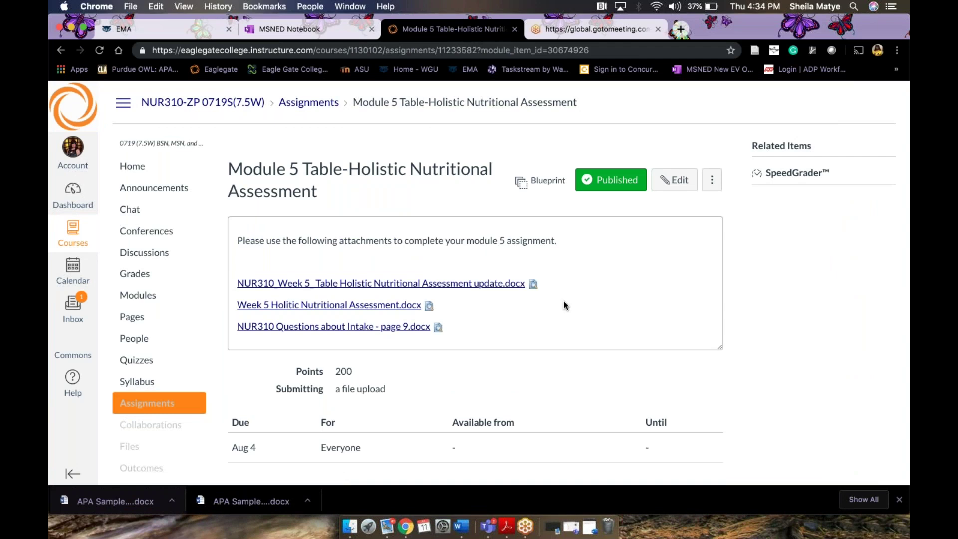
pyautogui.scroll(-1, 564, 303)
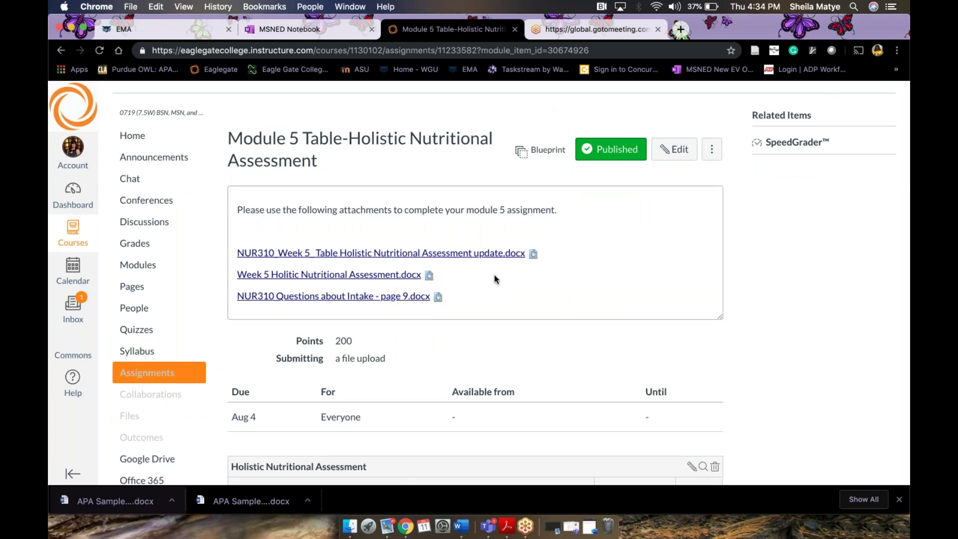
# Download and open NUR310_Week 5_ Table Holistic Nutritional Assessment update.docx in Word, look over the assessment table and minimize the document.
pyautogui.click(482, 257)
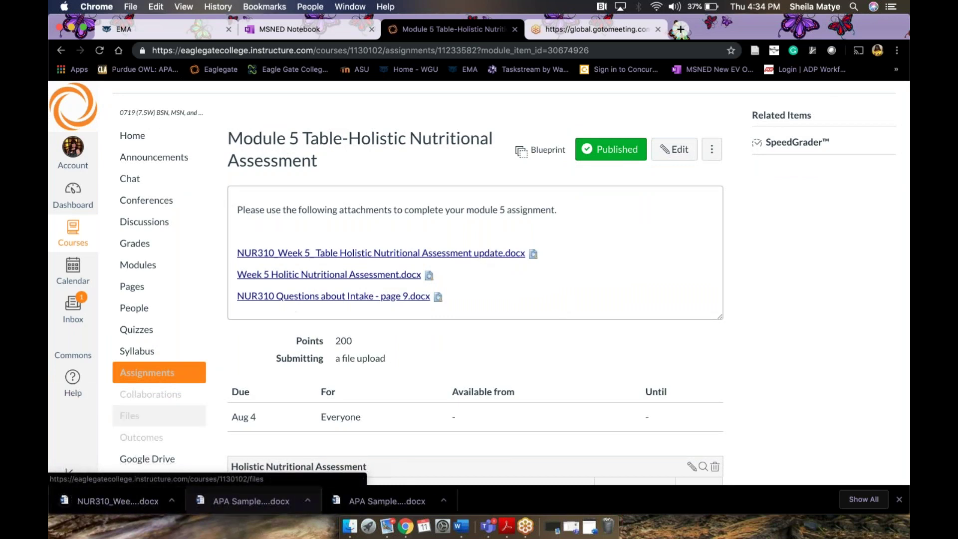
pyautogui.click(125, 501)
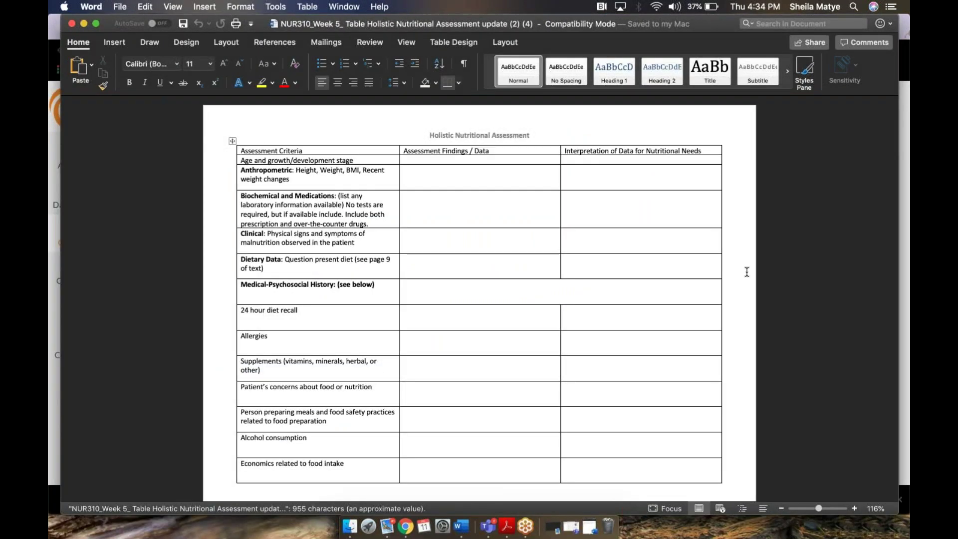
pyautogui.scroll(-5, 747, 272)
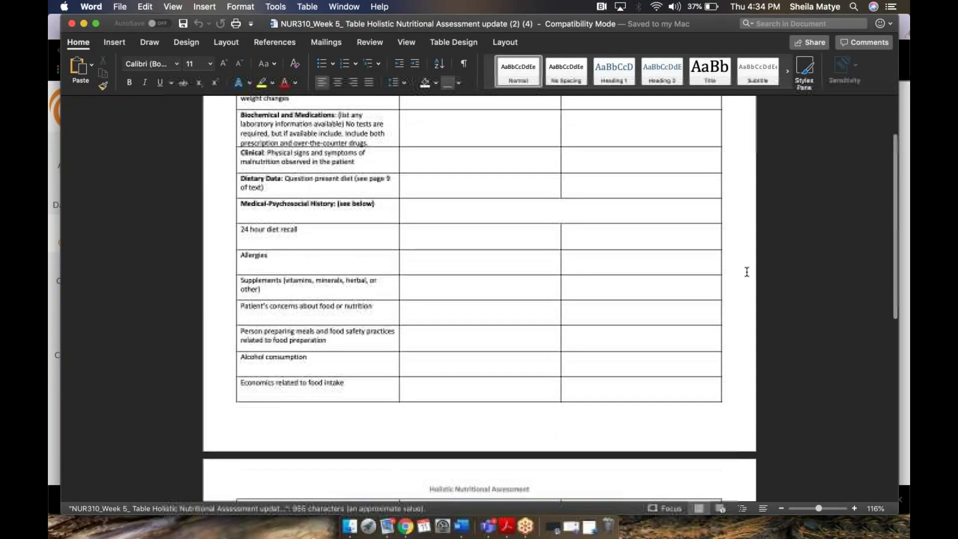
pyautogui.scroll(4, 746, 271)
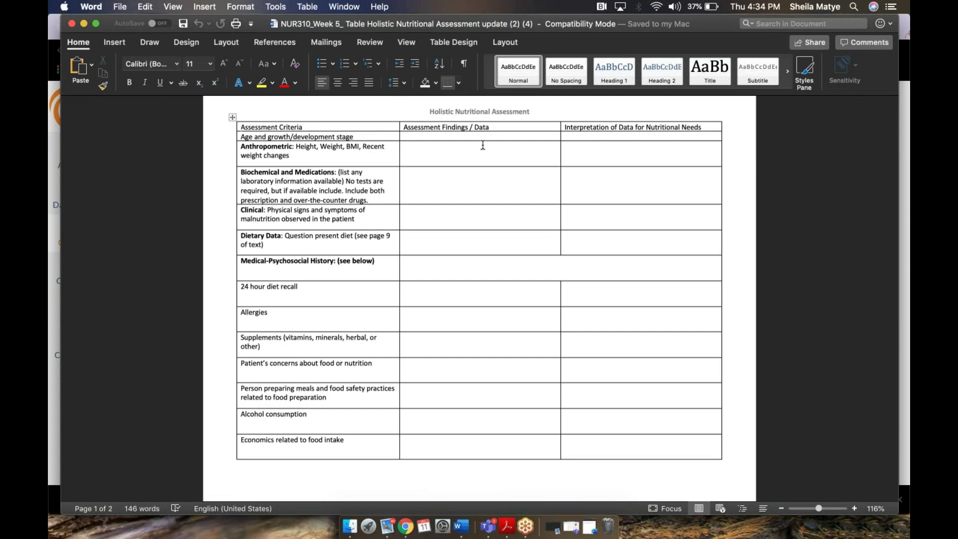
pyautogui.click(415, 150)
pyautogui.click(84, 23)
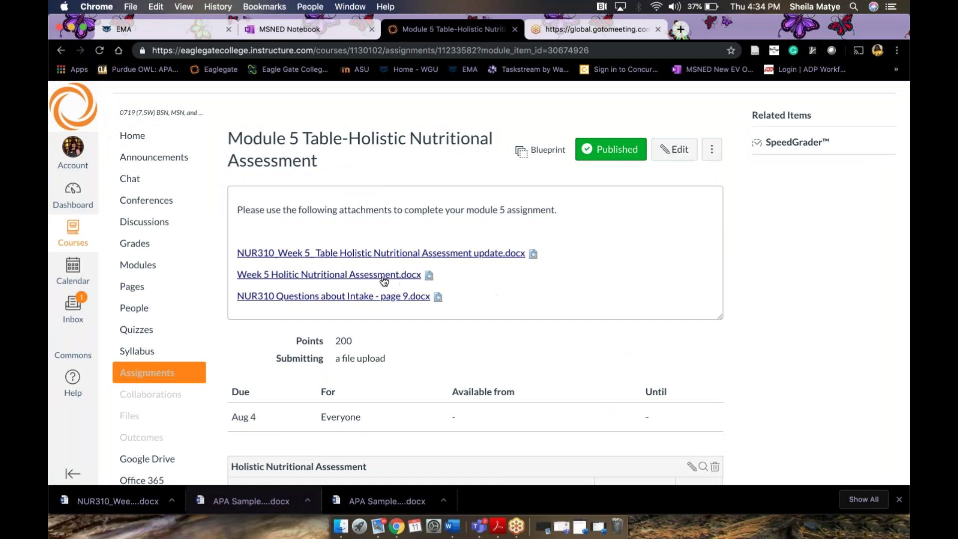
# Download and open Week 5 Holitic Nutritional Assessment.docx in Word and read the assignment description and instructions.
pyautogui.click(382, 278)
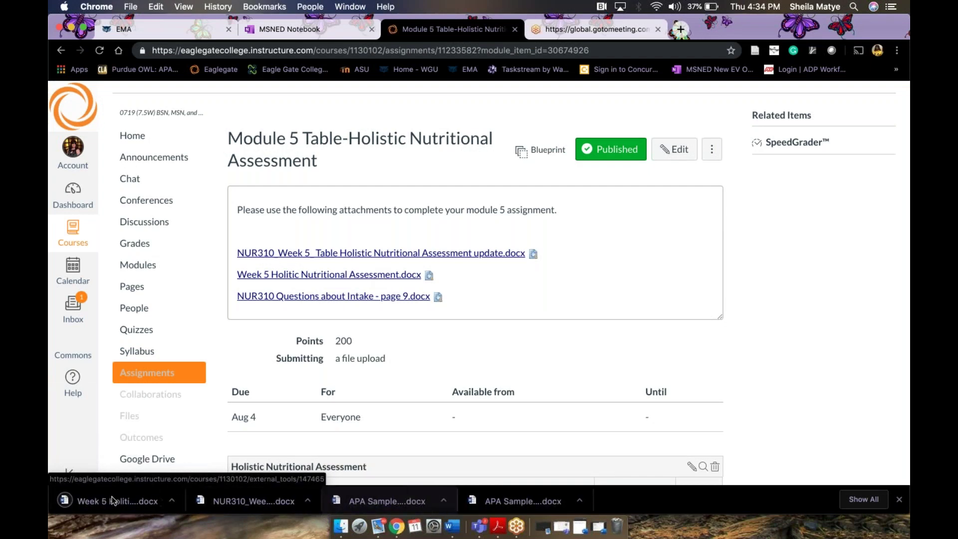
pyautogui.click(113, 501)
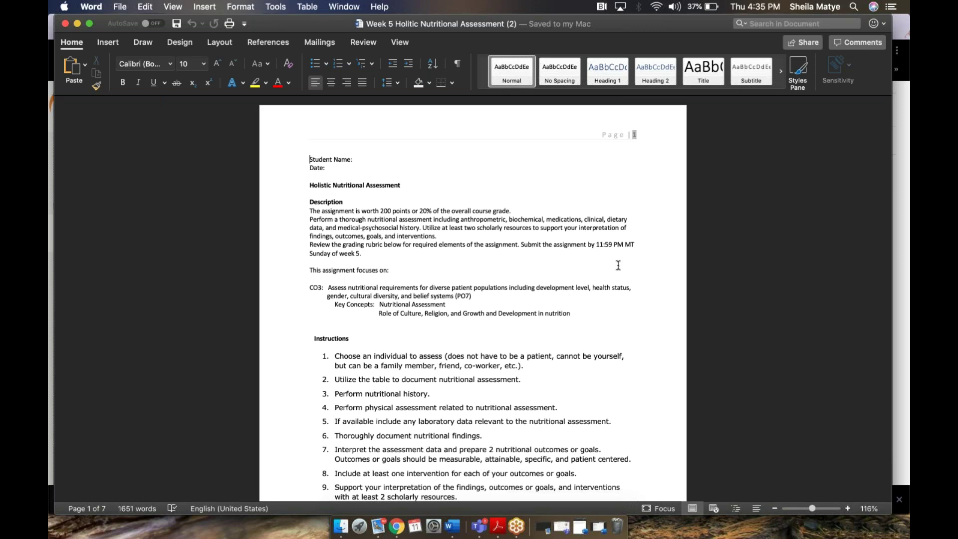
pyautogui.scroll(-3, 618, 265)
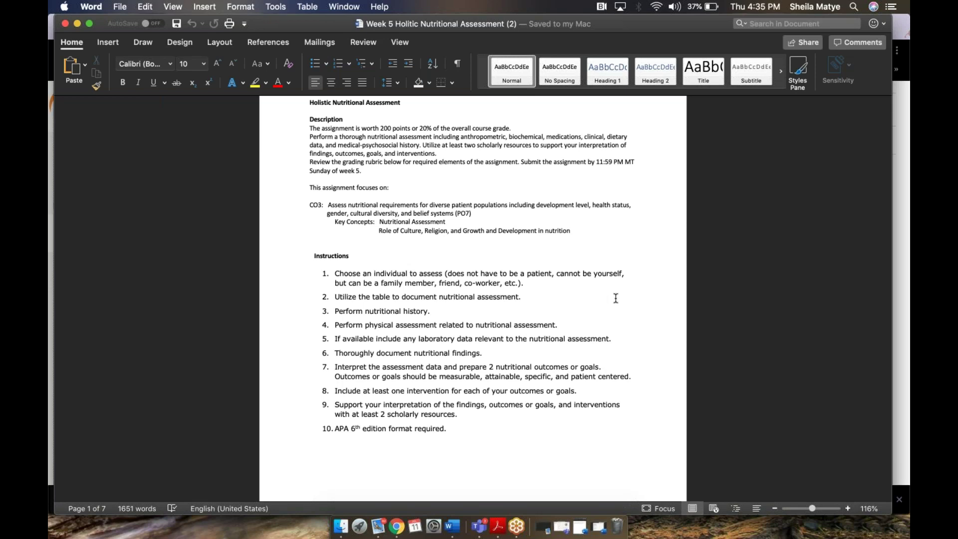
pyautogui.scroll(-2, 615, 298)
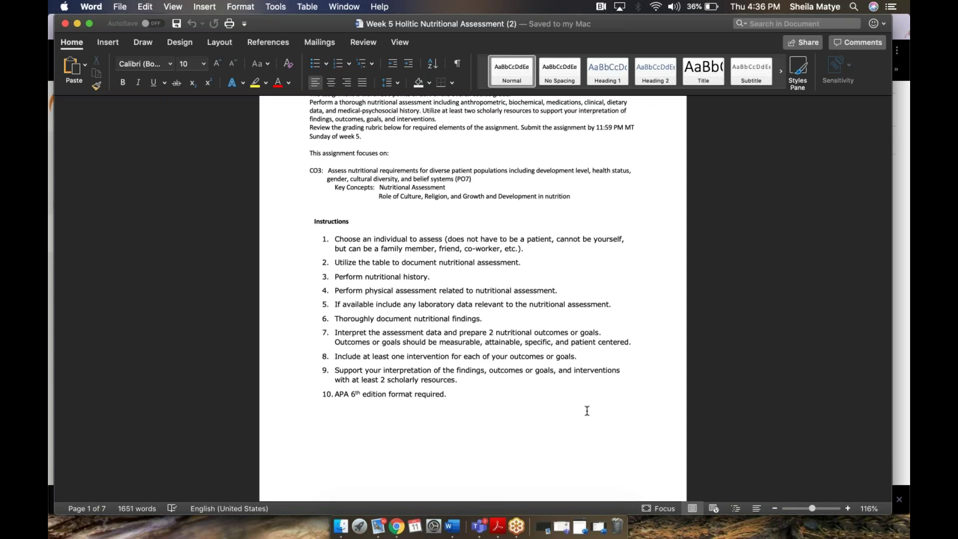
# Review the Holistic Nutritional Assessment Grading Rubric from its first criteria through the format and 80/20 rule rows.
pyautogui.scroll(-3, 587, 410)
pyautogui.scroll(-10, 586, 410)
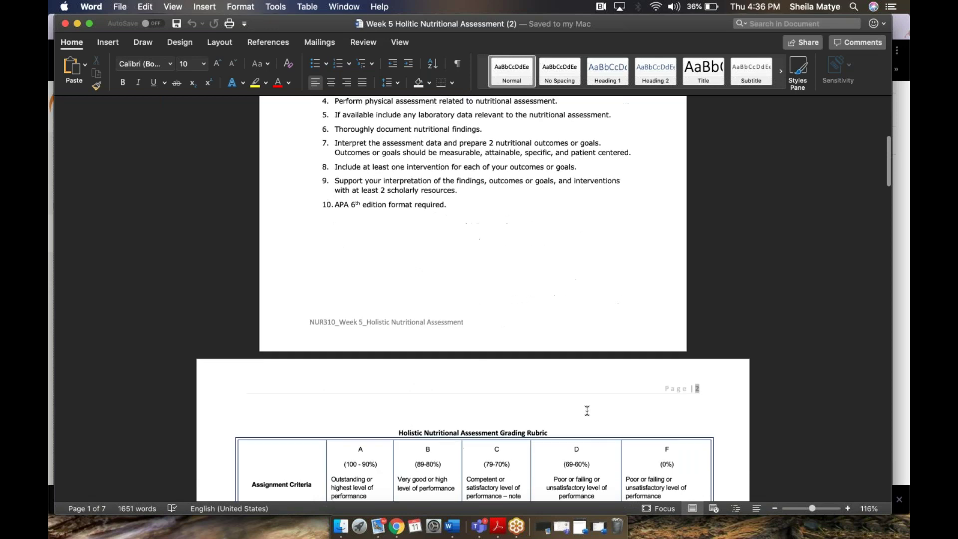
pyautogui.scroll(-5, 586, 410)
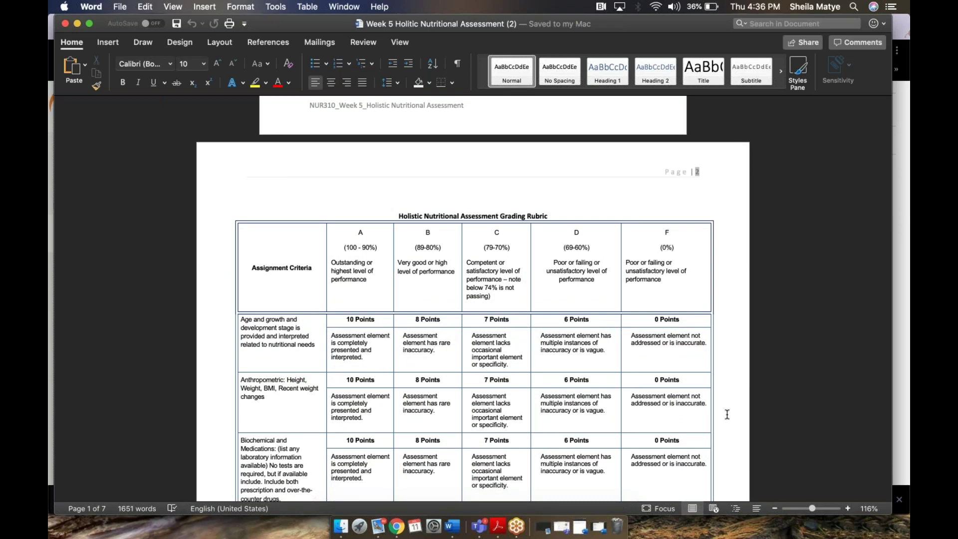
pyautogui.scroll(-3, 727, 415)
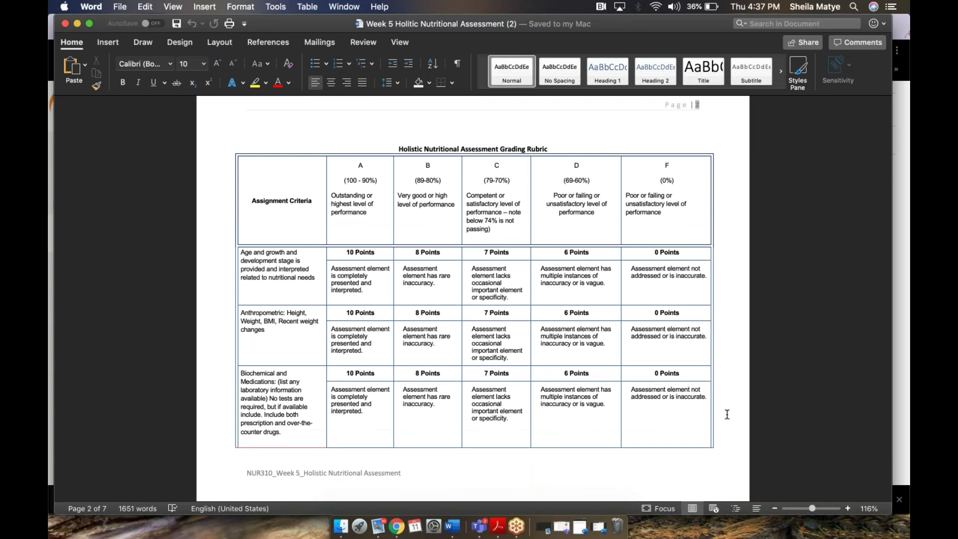
pyautogui.scroll(-15, 727, 414)
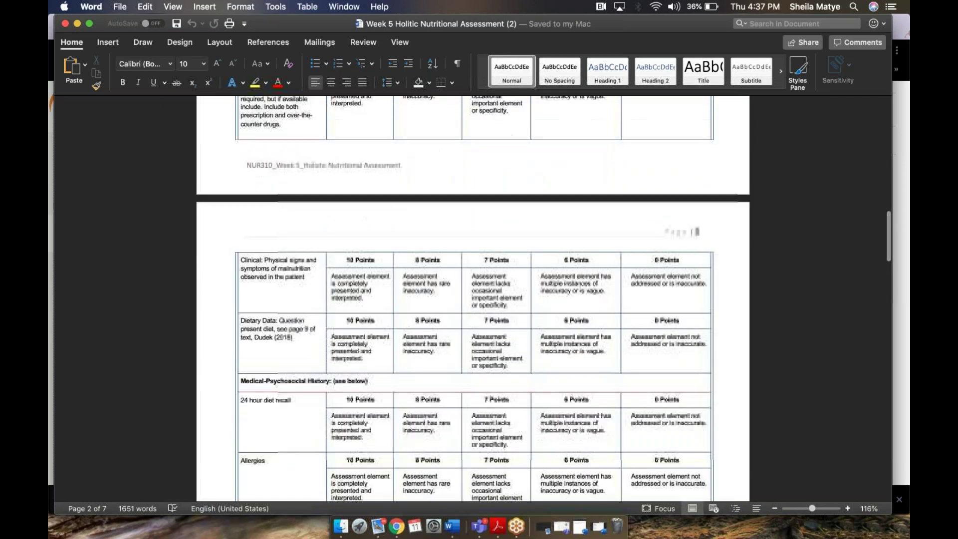
pyautogui.scroll(-15, 473, 299)
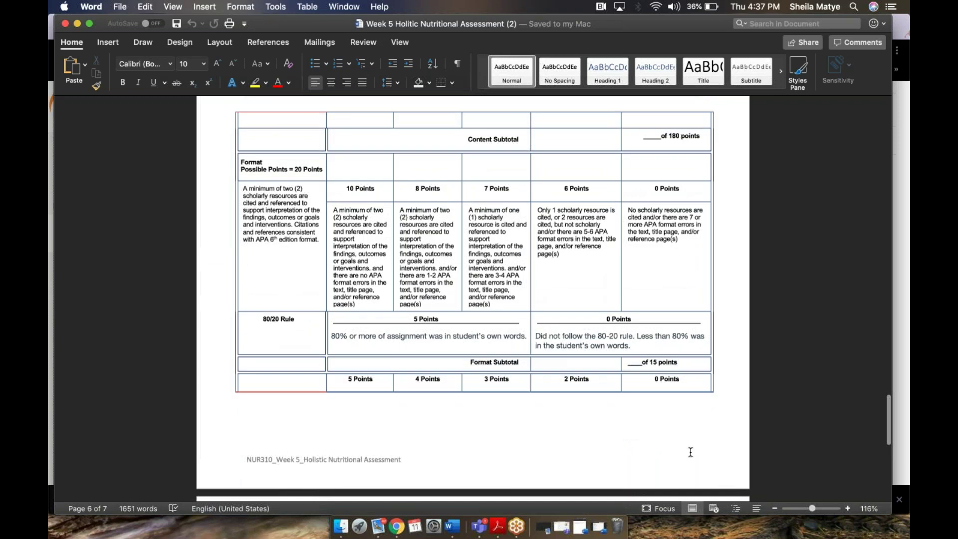
# Minimize the open Word documents and return to the Module 5 assignment page in Chrome.
pyautogui.click(577, 528)
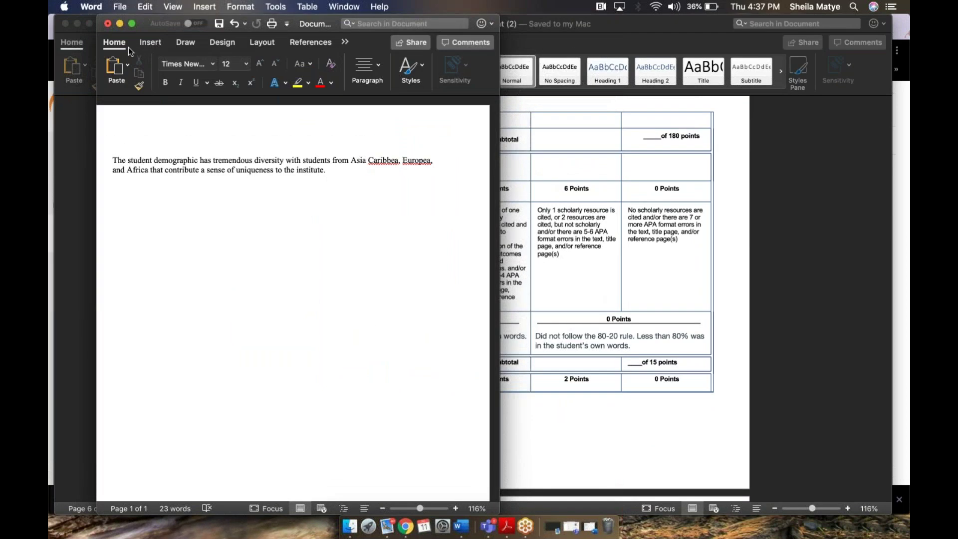
pyautogui.click(120, 24)
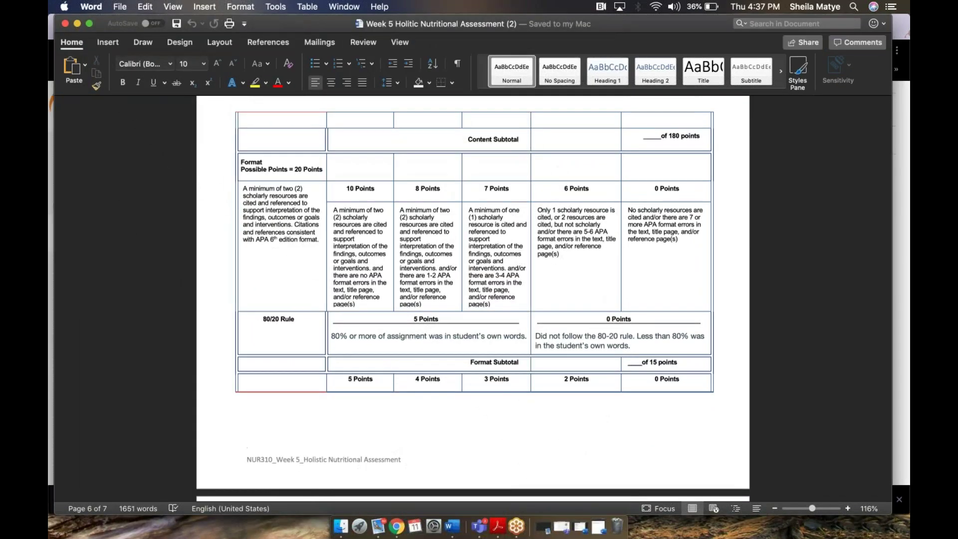
pyautogui.click(76, 23)
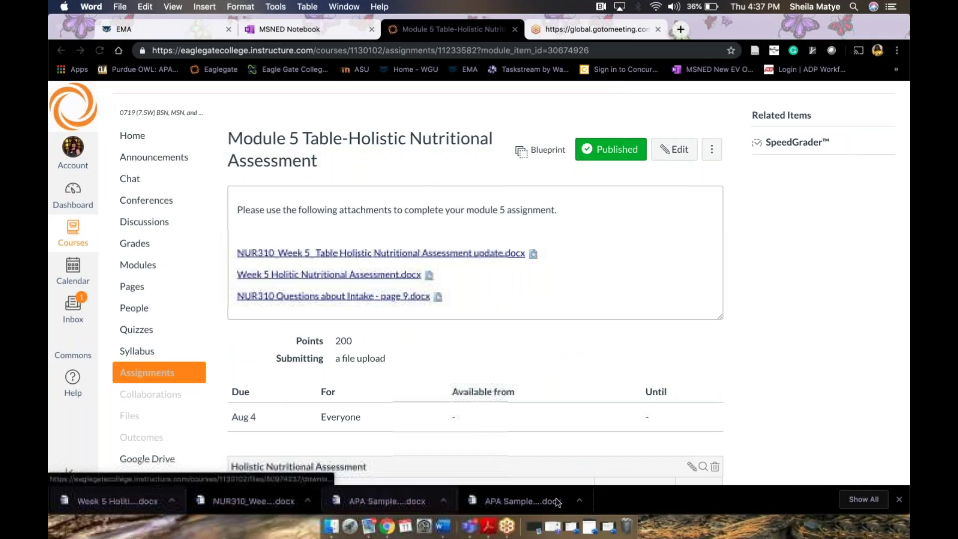
pyautogui.click(610, 527)
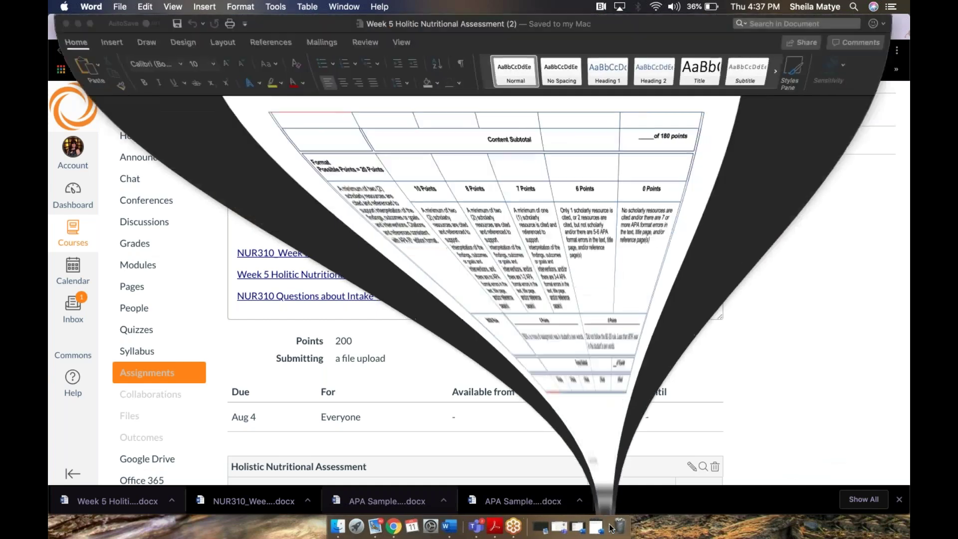
pyautogui.click(77, 23)
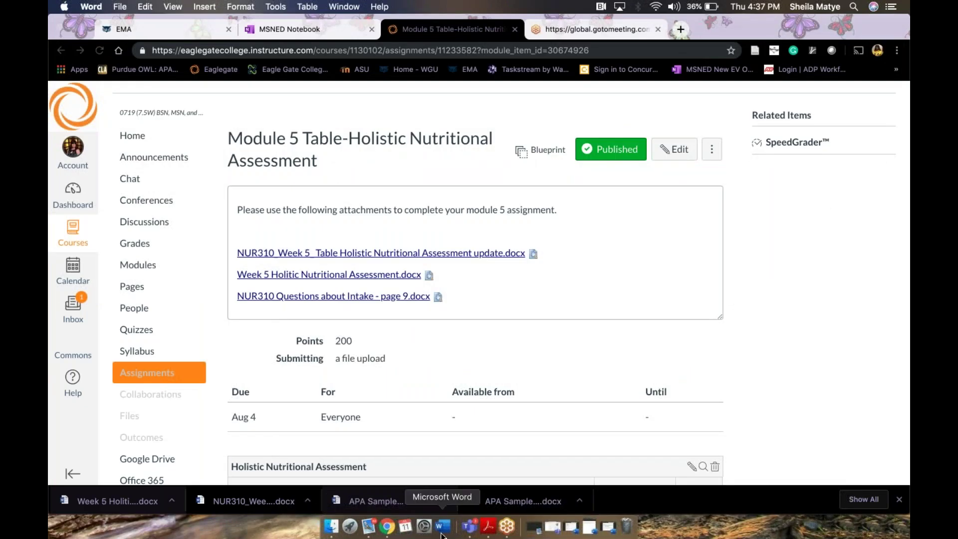
pyautogui.click(131, 499)
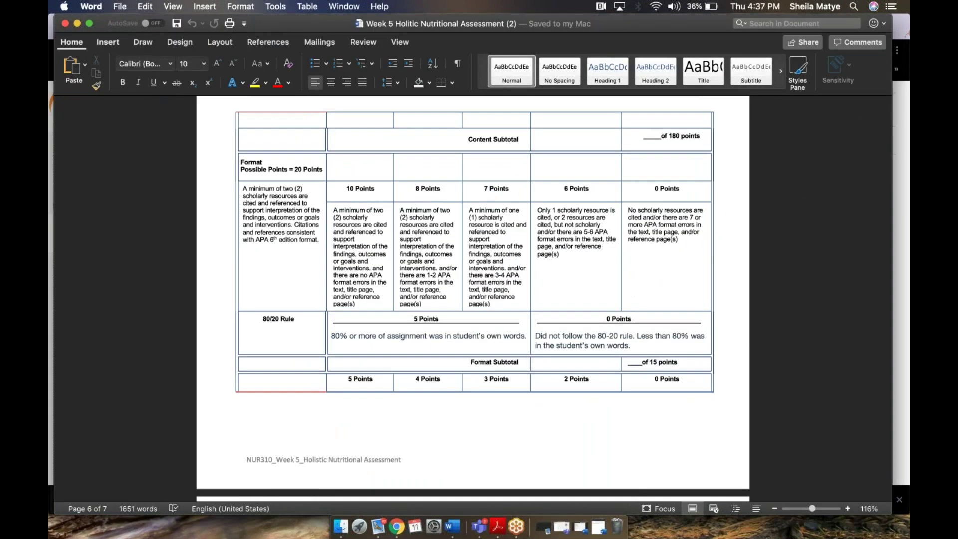
pyautogui.click(77, 23)
pyautogui.click(442, 525)
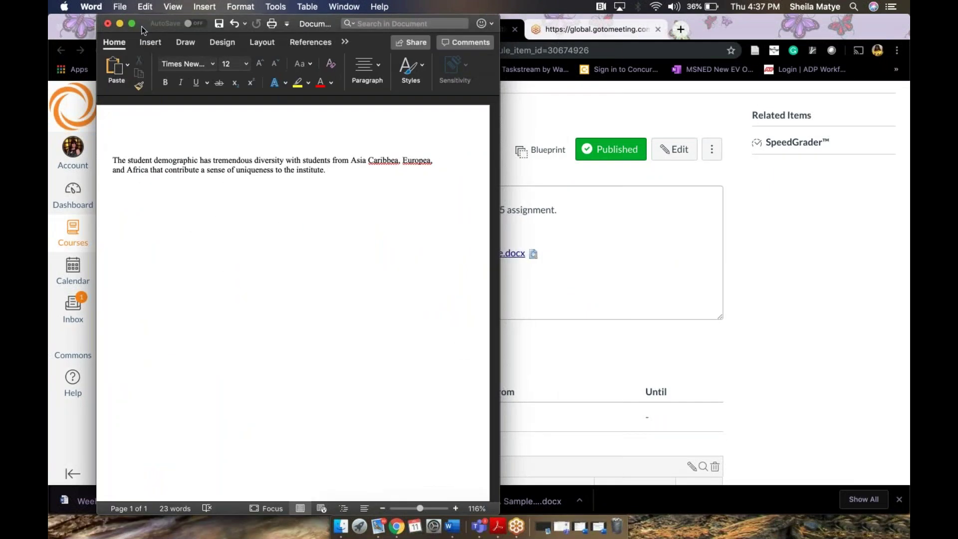
pyautogui.click(119, 24)
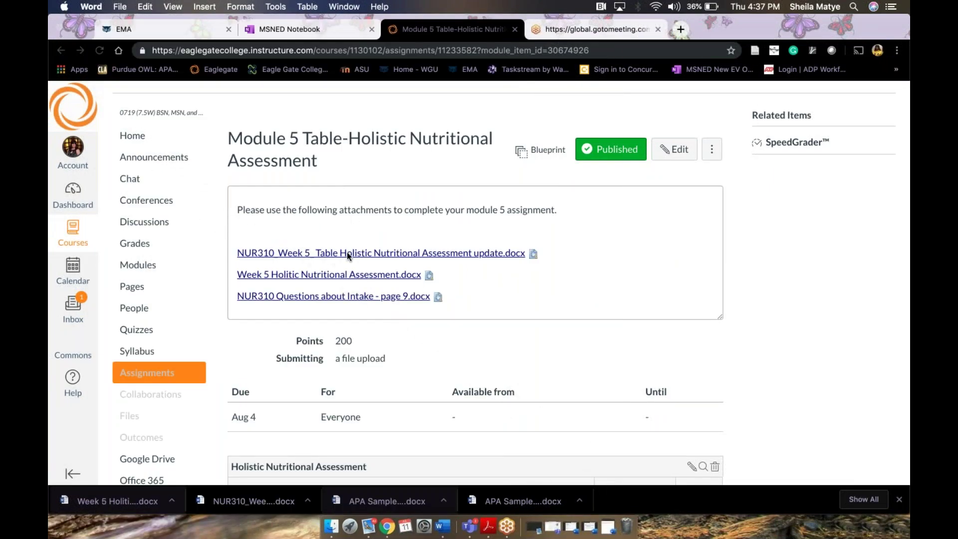
# Download and open the Week 5 Table Holistic Nutritional Assessment update document again and go through its criteria, findings and interpretation cells down to Allergies.
pyautogui.click(343, 254)
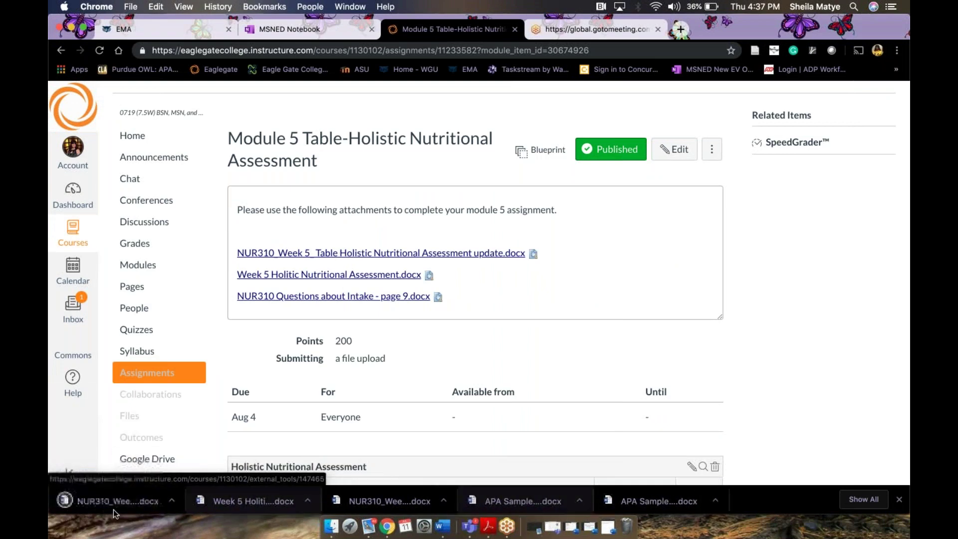
pyautogui.click(113, 510)
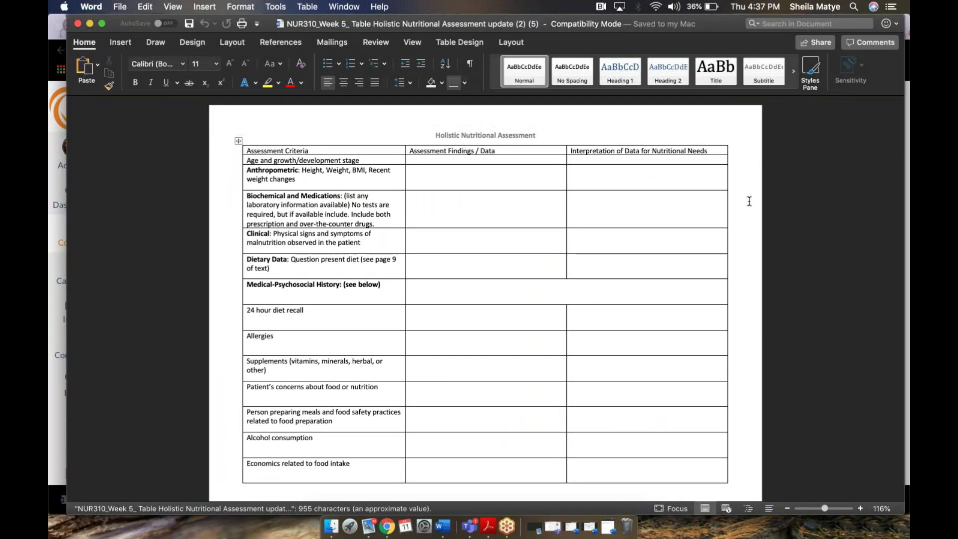
pyautogui.click(457, 158)
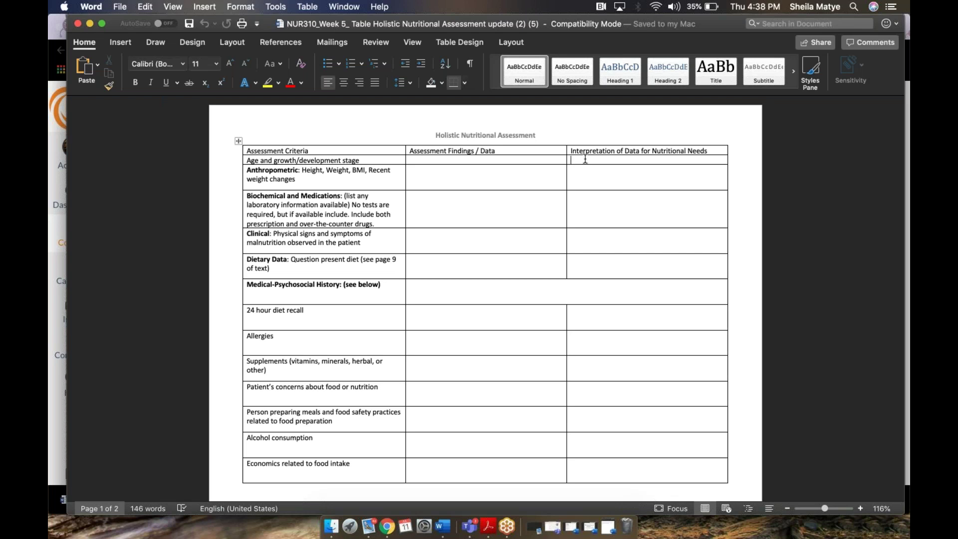
pyautogui.click(585, 159)
pyautogui.scroll(-3, 437, 211)
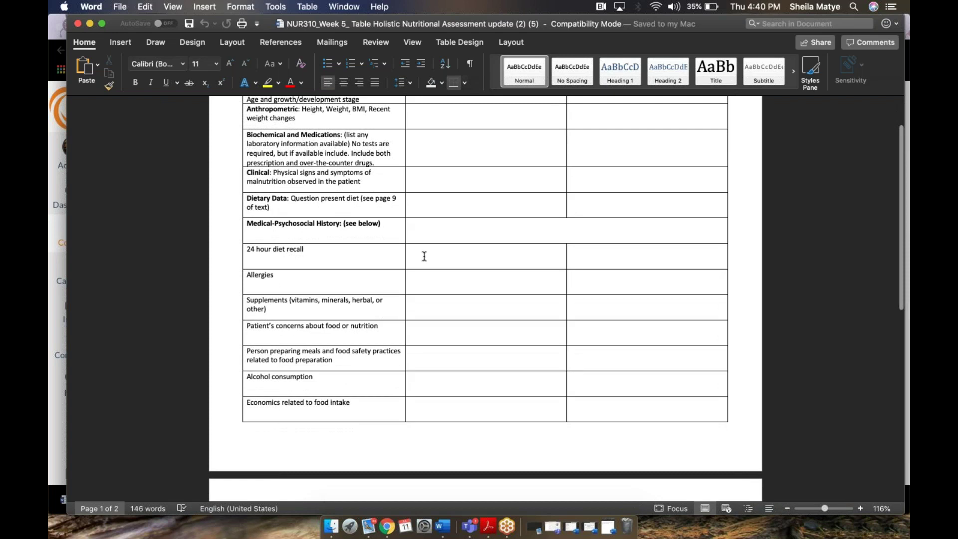
pyautogui.scroll(-2, 424, 256)
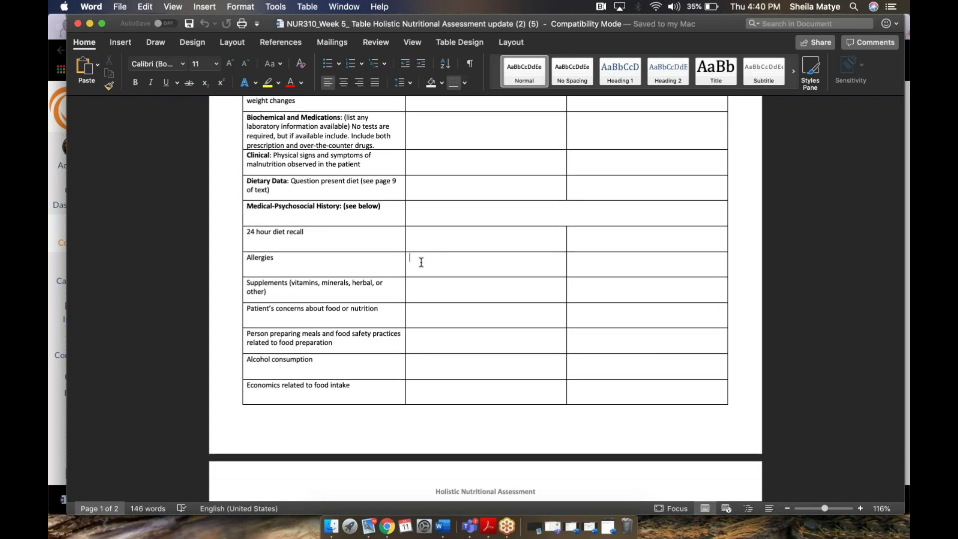
# Enter NKA as the assessment finding in the Allergies row of the table.
pyautogui.click(421, 262)
pyautogui.write('NKA')
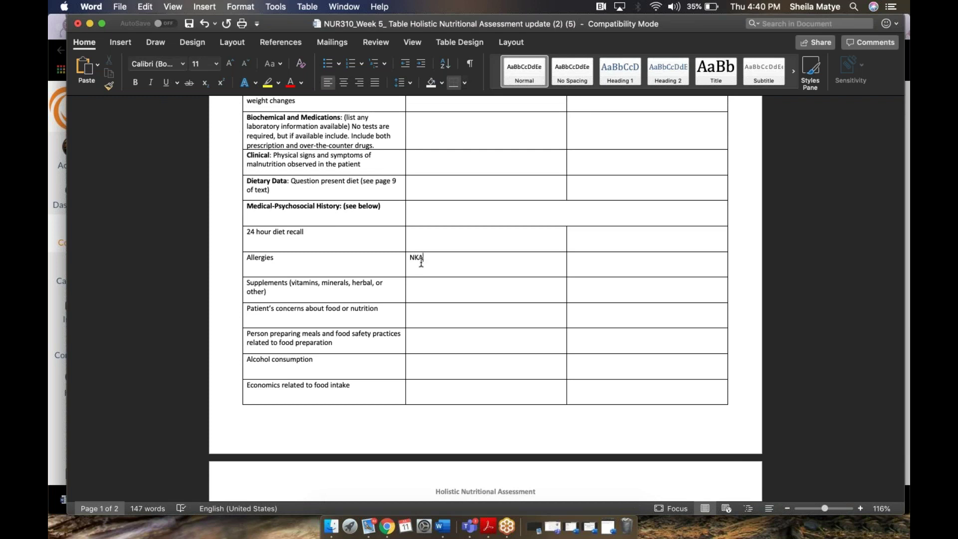
pyautogui.press('Tab')
pyautogui.press('Tab')
# Go through the remaining table rows, including alcohol consumption, economics, psychological, medical and social factors, nutritional goals, interventions and References.
pyautogui.scroll(-3, 571, 359)
pyautogui.scroll(-3, 485, 299)
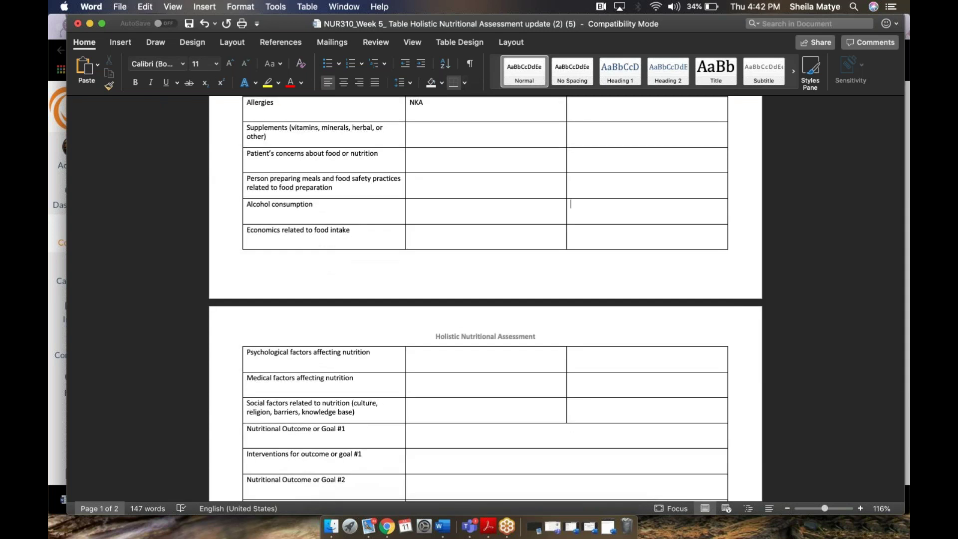
pyautogui.click(570, 204)
pyautogui.click(501, 236)
pyautogui.click(585, 234)
pyautogui.scroll(-5, 585, 233)
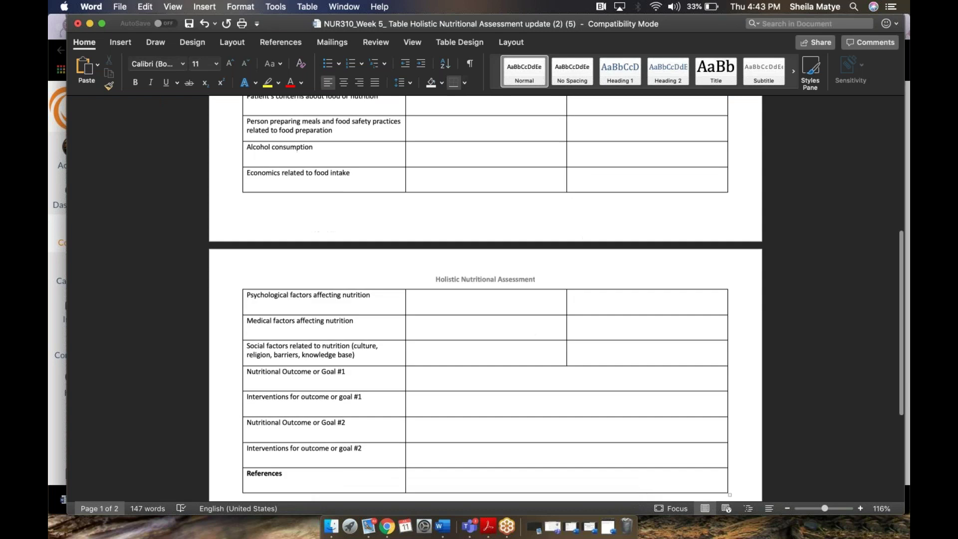
pyautogui.click(427, 321)
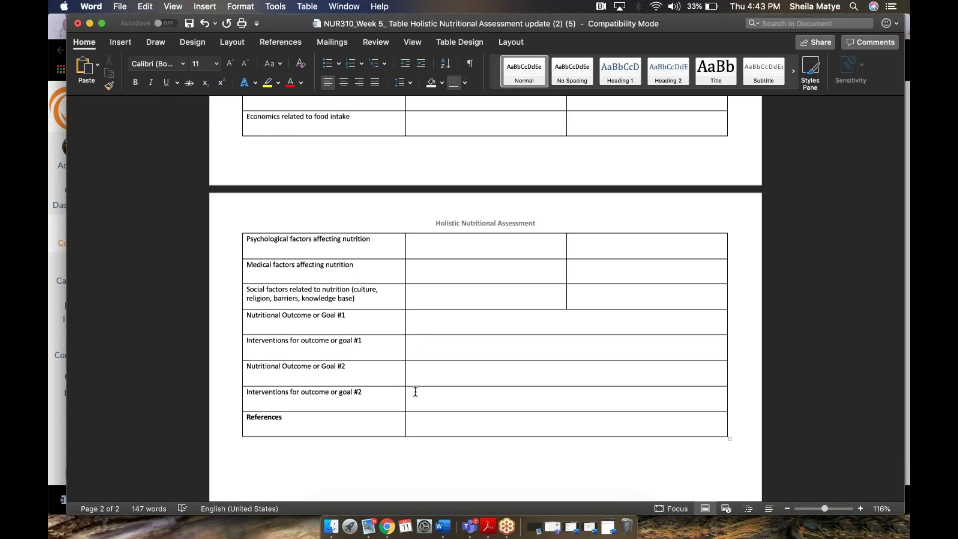
pyautogui.click(414, 420)
# Review the whole Holistic Nutritional Assessment table again, from the Anthropometric interpretation cell through the References row and back to its start.
pyautogui.scroll(5, 414, 420)
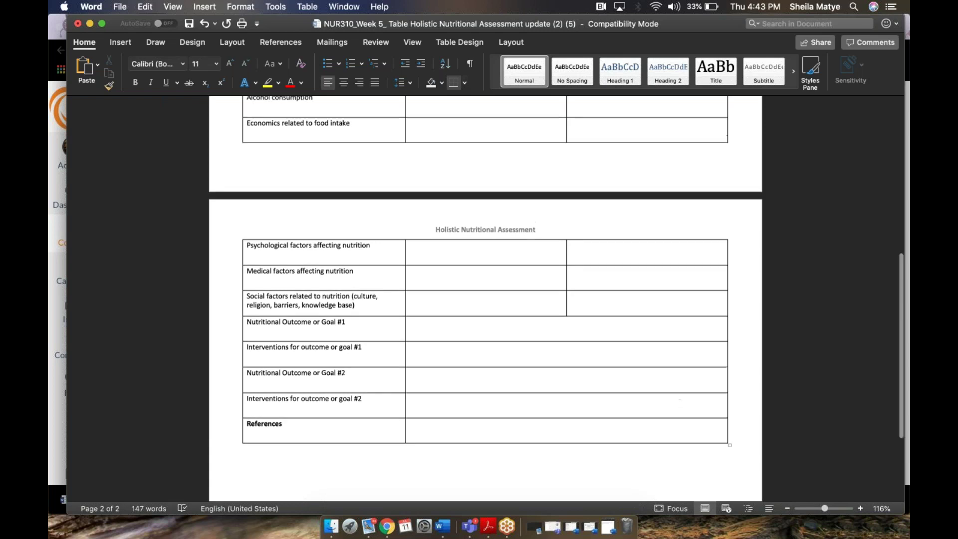
pyautogui.scroll(2, 674, 200)
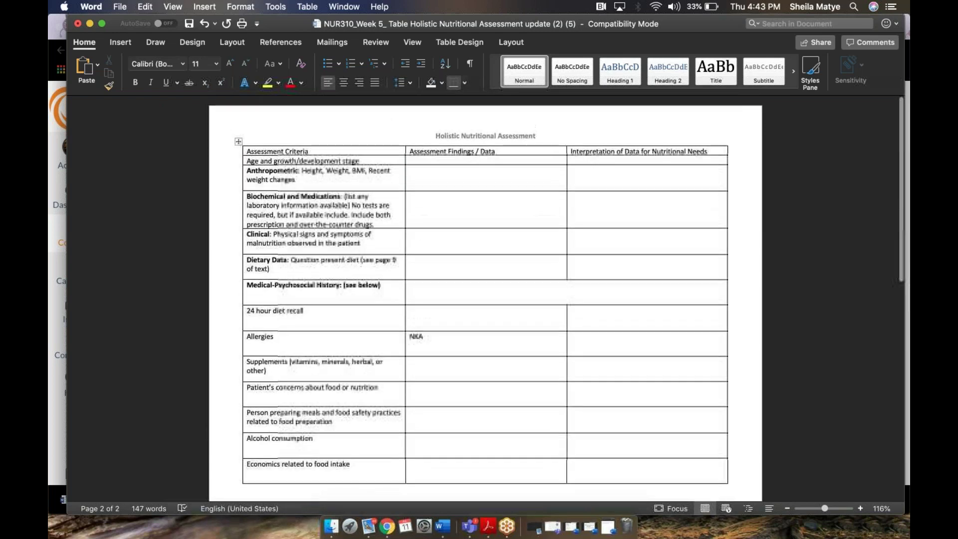
pyautogui.click(670, 174)
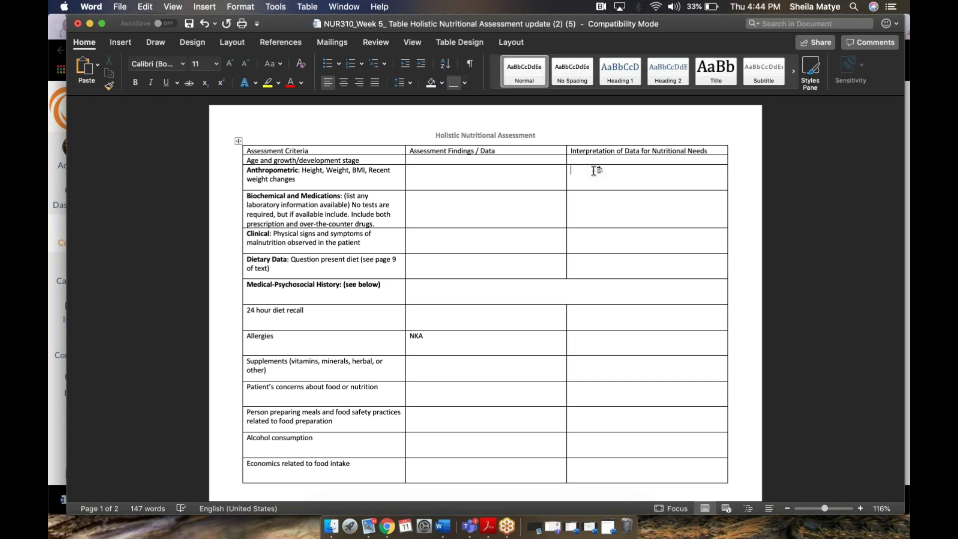
pyautogui.scroll(-15, 594, 170)
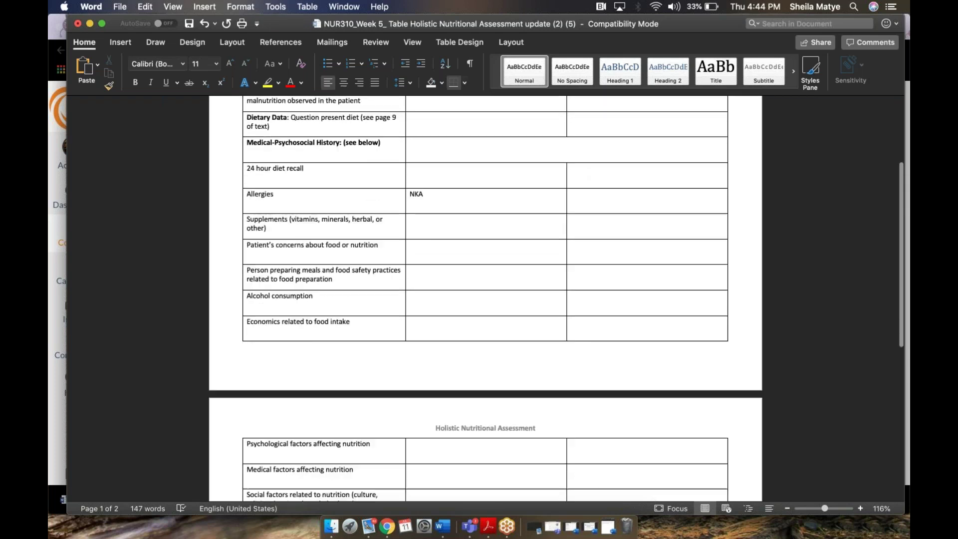
pyautogui.scroll(6, 484, 299)
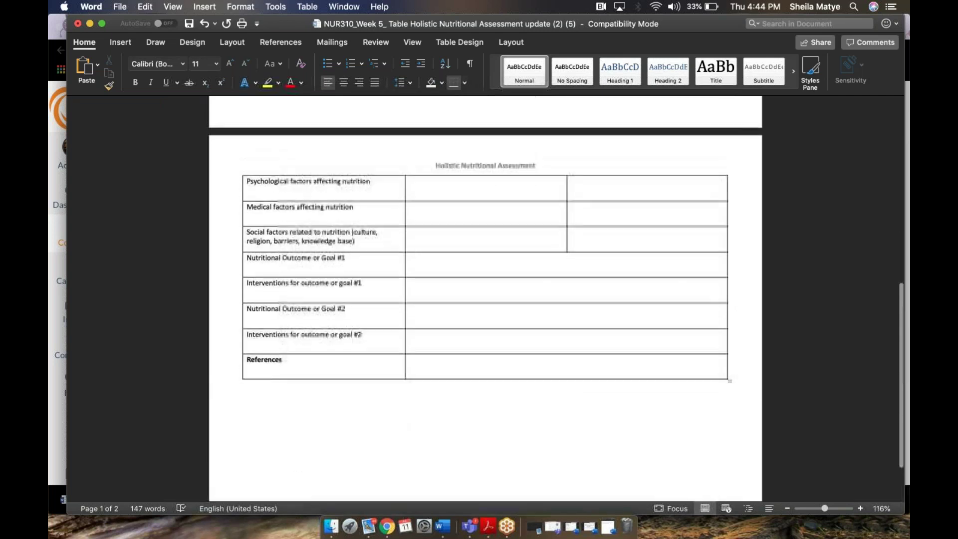
pyautogui.scroll(4, 485, 300)
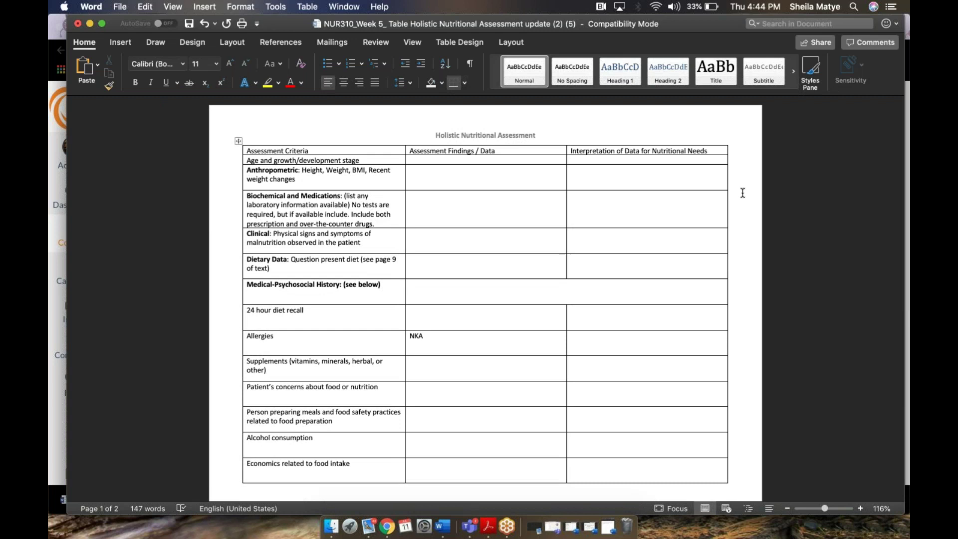
pyautogui.scroll(-10, 742, 193)
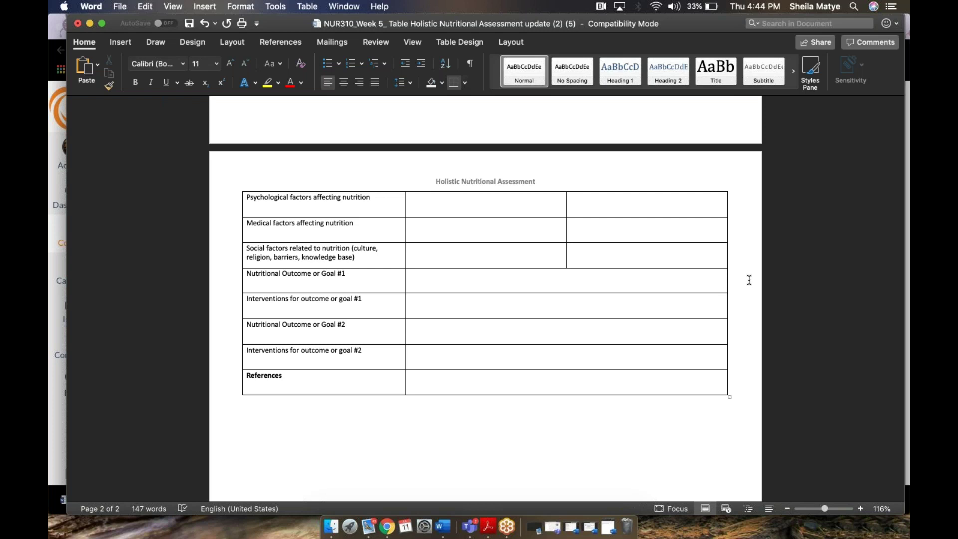
pyautogui.scroll(10, 749, 280)
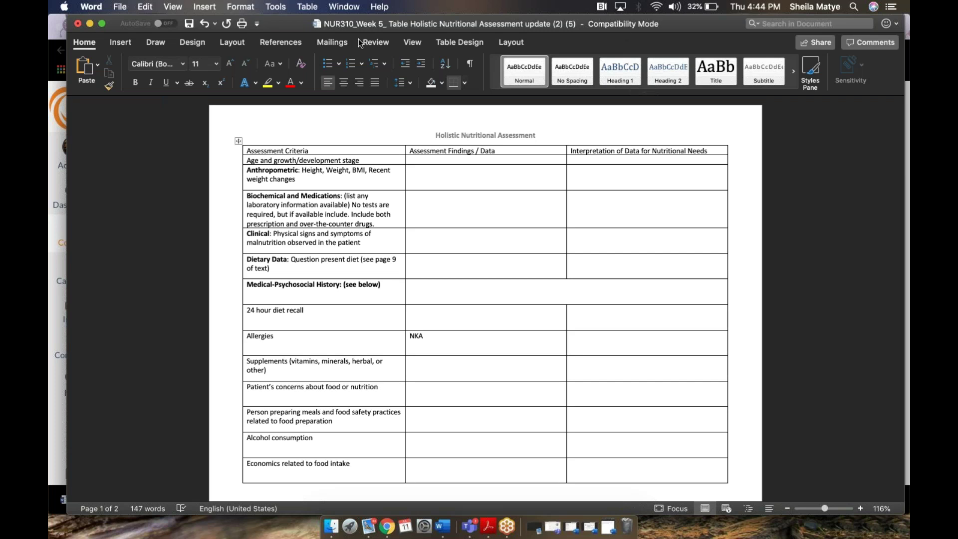
# Close the holistic nutritional assessment table document and minimize the unrelated student demographic draft.
pyautogui.click(78, 23)
pyautogui.click(472, 109)
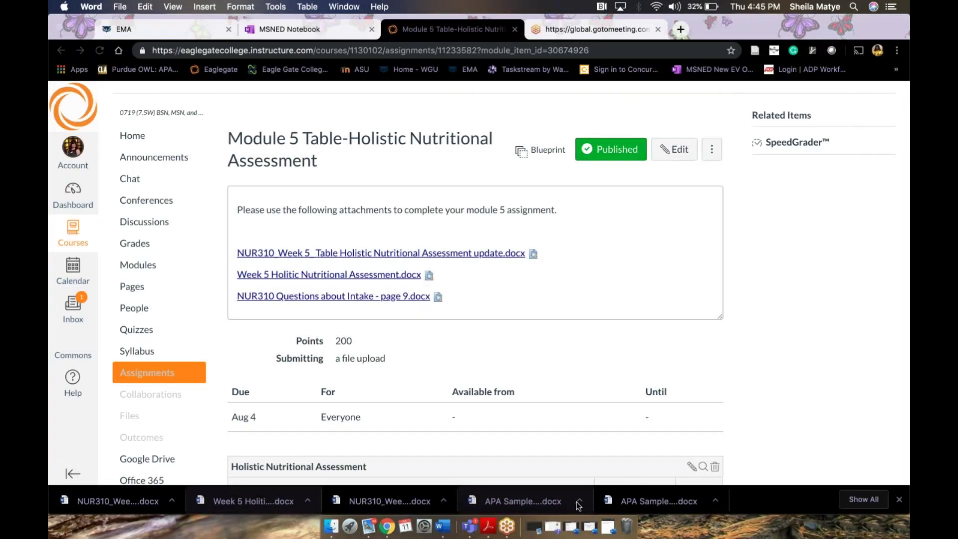
pyautogui.click(607, 529)
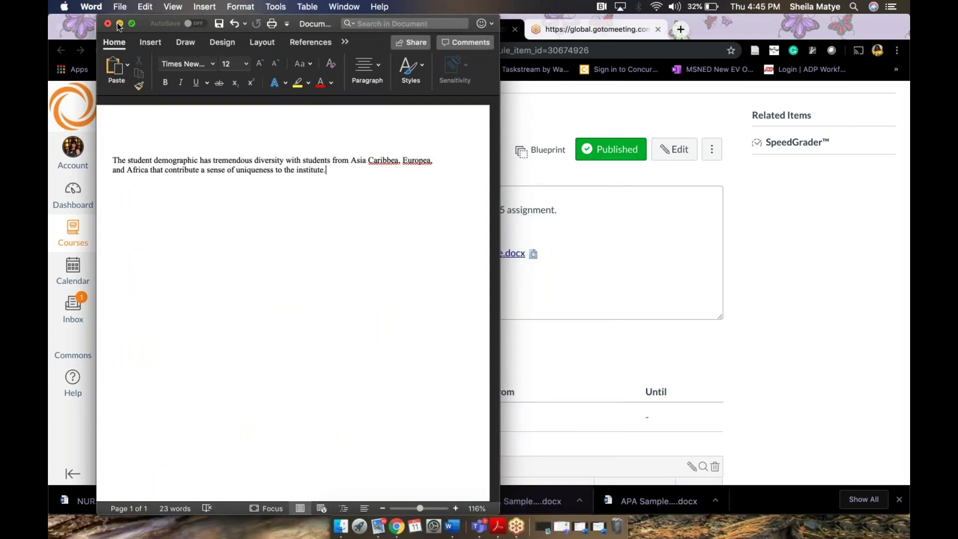
pyautogui.click(120, 24)
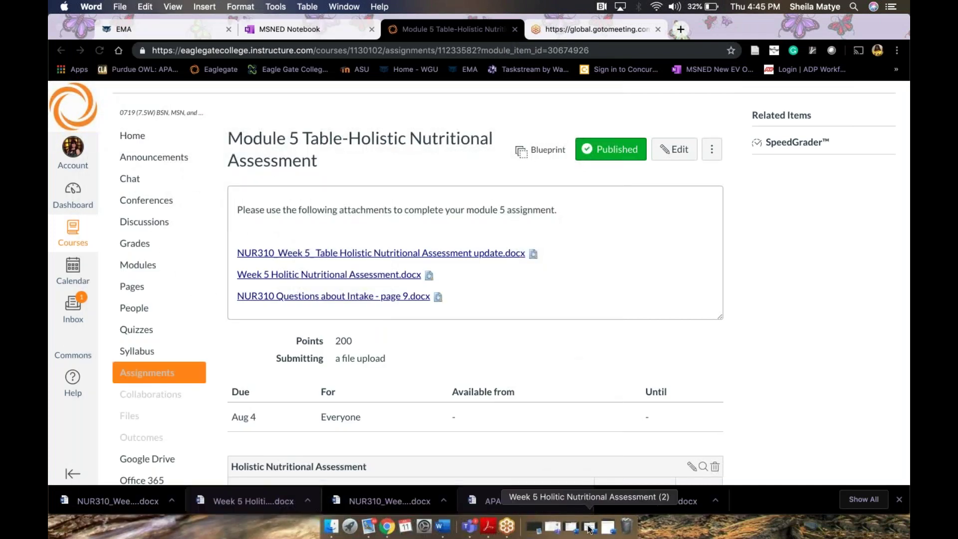
# Restore the Week 5 Holitic Nutritional Assessment document, review its rubric rows from Clinical through Psychological factors, and close it.
pyautogui.click(590, 528)
pyautogui.scroll(15, 472, 300)
pyautogui.scroll(-8, 473, 299)
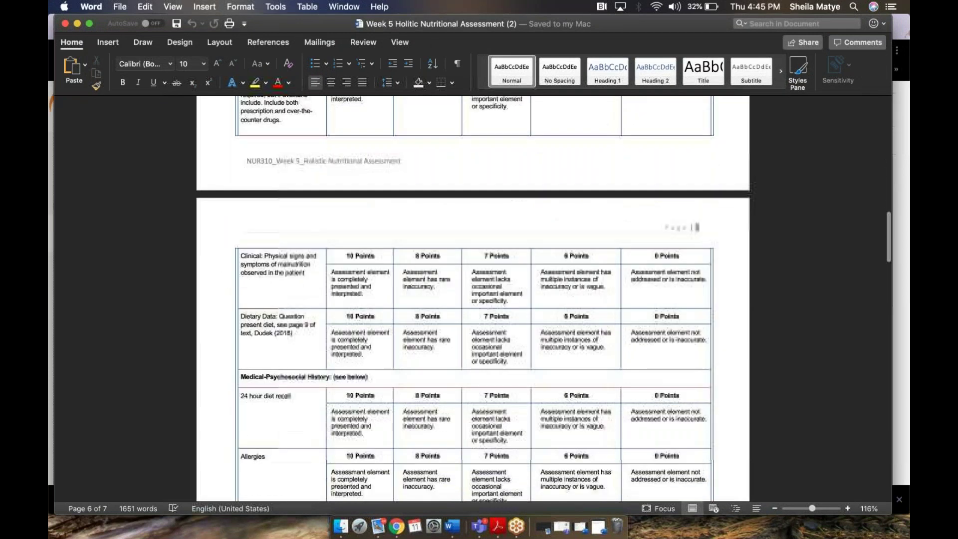
pyautogui.scroll(-3, 473, 300)
pyautogui.scroll(-3, 473, 299)
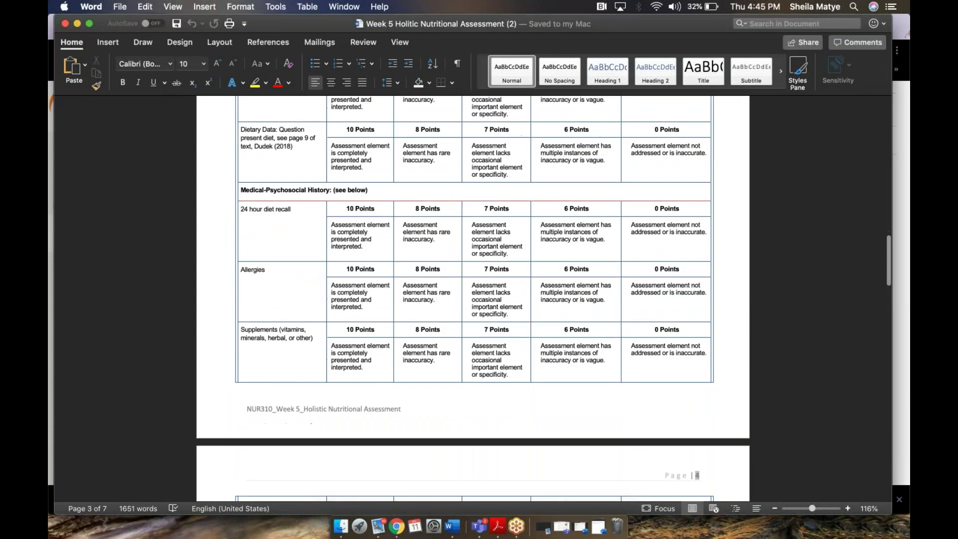
pyautogui.scroll(-10, 472, 300)
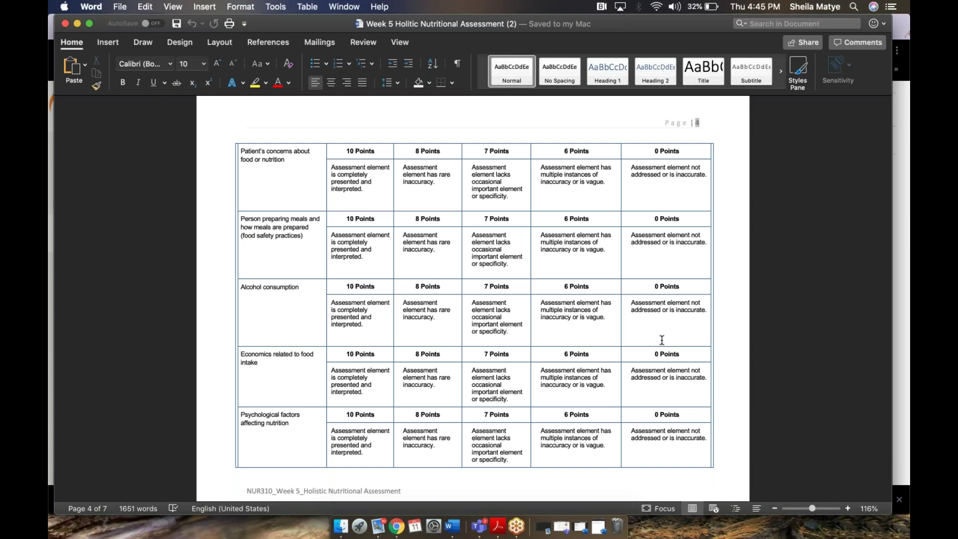
pyautogui.scroll(10, 662, 340)
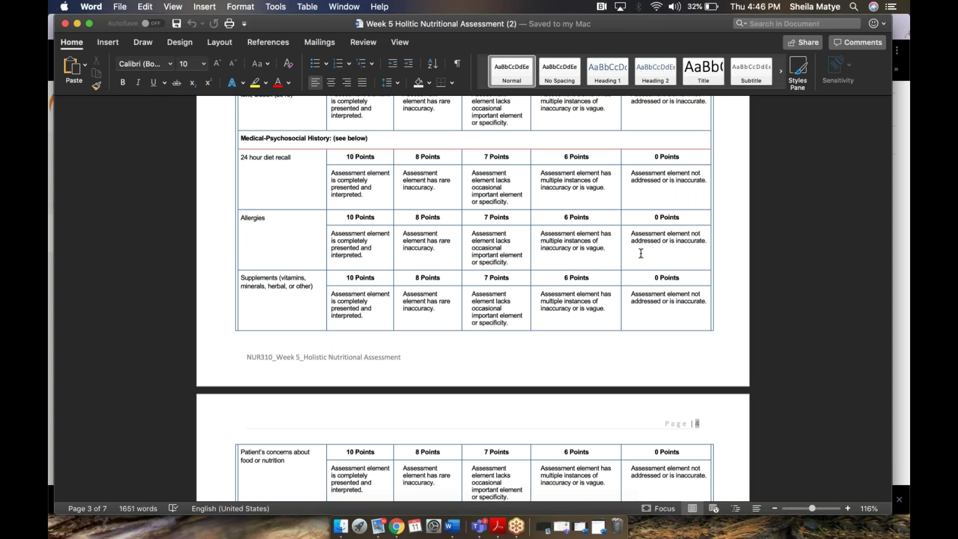
pyautogui.click(65, 23)
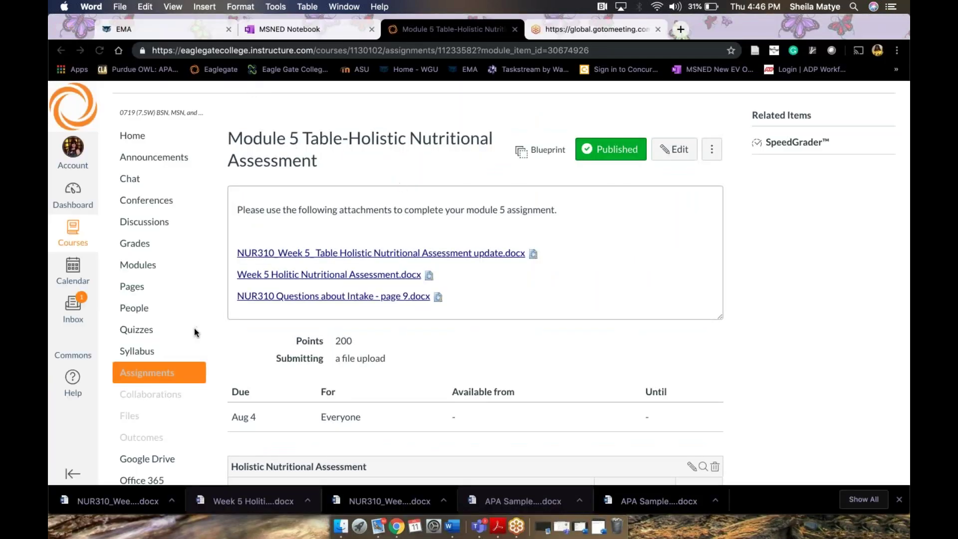
# Open the ATI - NUR310 ATI Practice Assessment and Remediation assignment from Week 6 of the course modules.
pyautogui.click(148, 260)
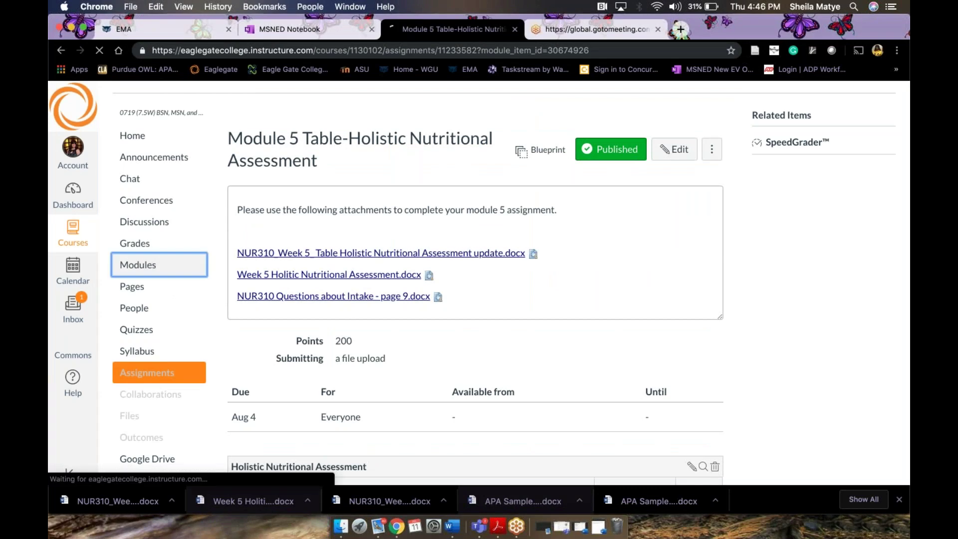
pyautogui.scroll(-20, 560, 285)
pyautogui.scroll(-5, 560, 284)
pyautogui.scroll(5, 560, 285)
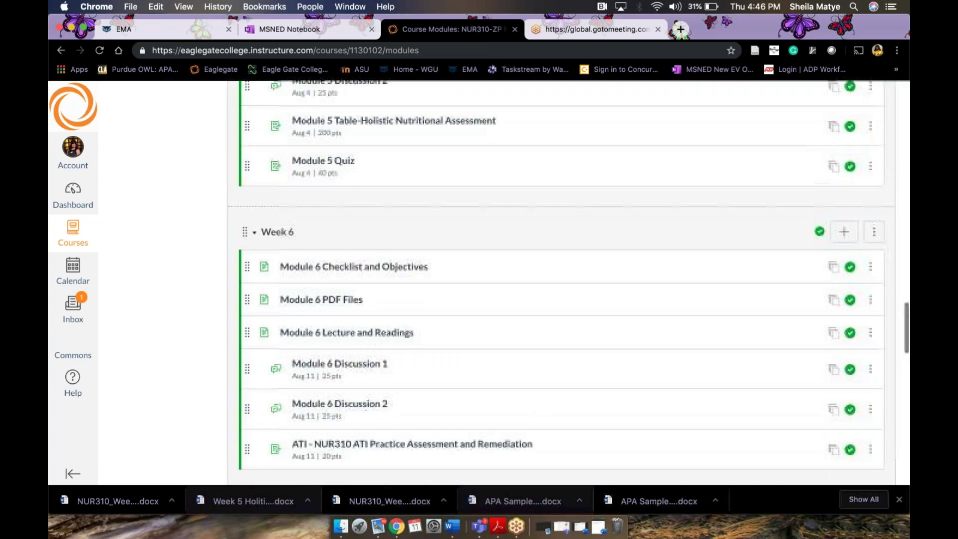
pyautogui.scroll(-2, 436, 371)
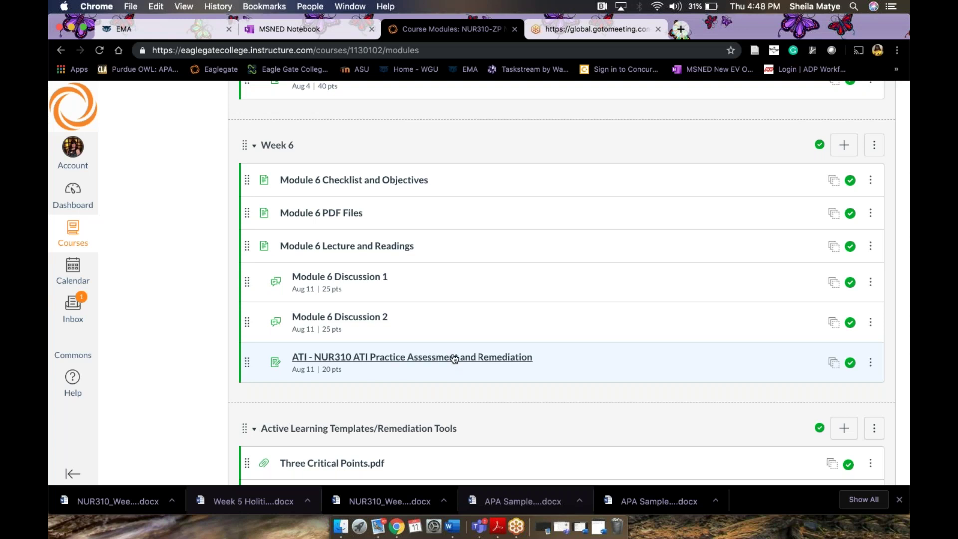
pyautogui.click(454, 358)
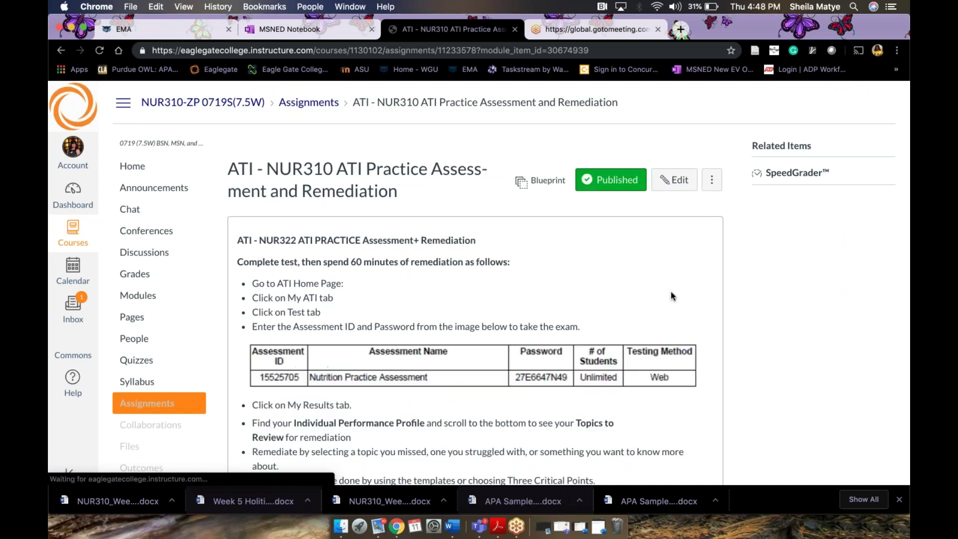
# Read the ATI practice assessment's test access, remediation and submission instructions down to the Topics to Review reminder.
pyautogui.scroll(-4, 671, 294)
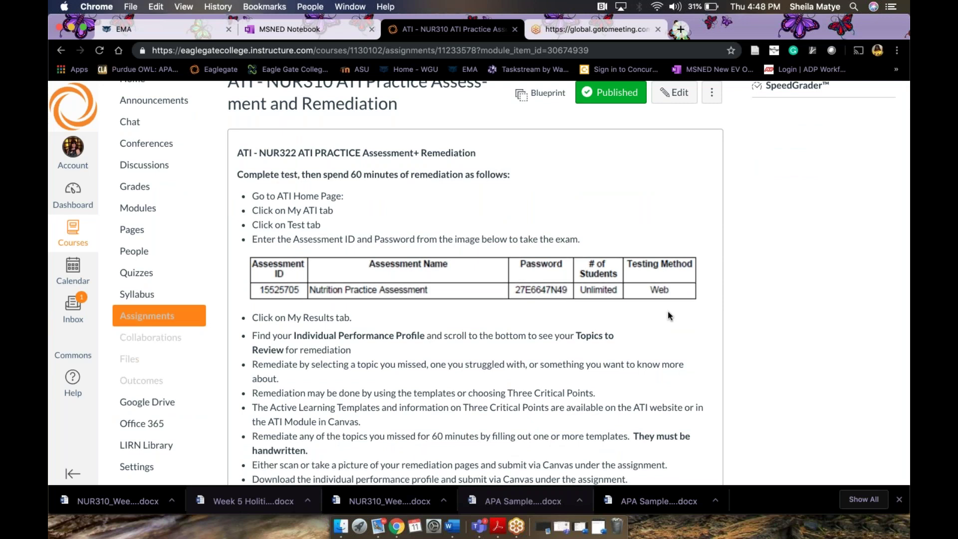
pyautogui.scroll(-4, 668, 314)
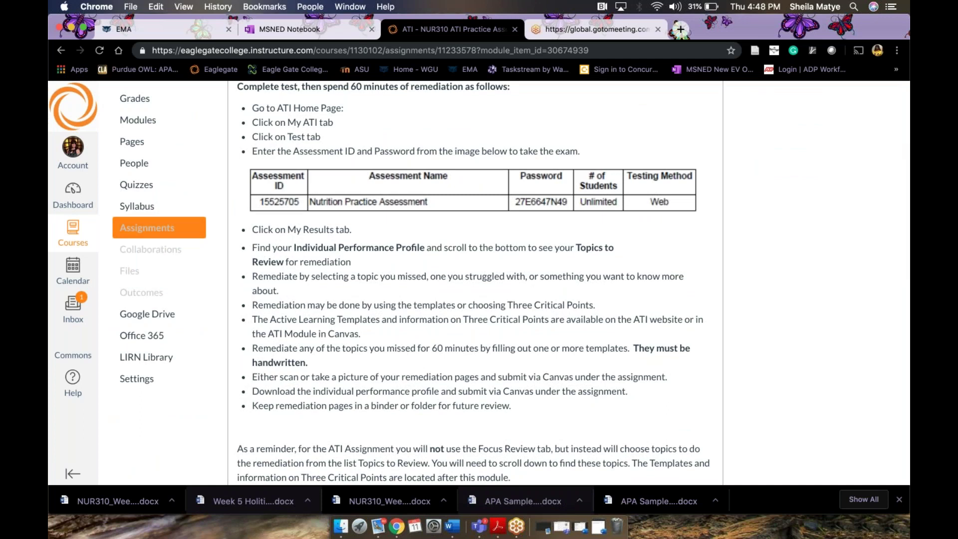
pyautogui.scroll(3, 474, 279)
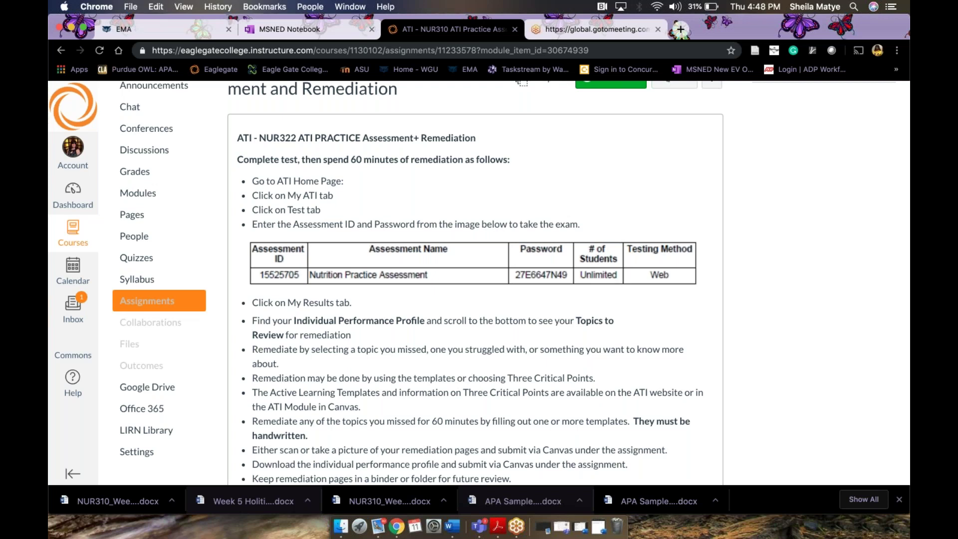
pyautogui.scroll(-3, 660, 337)
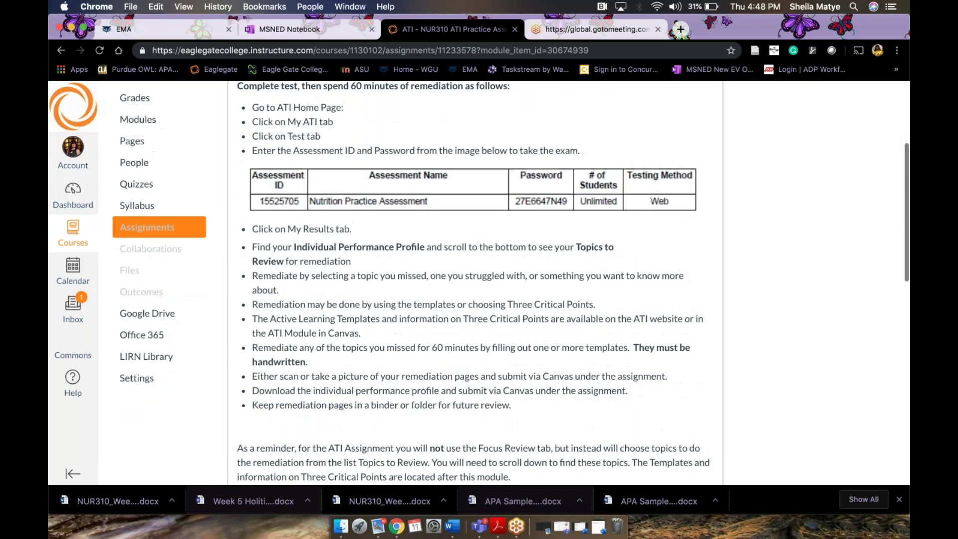